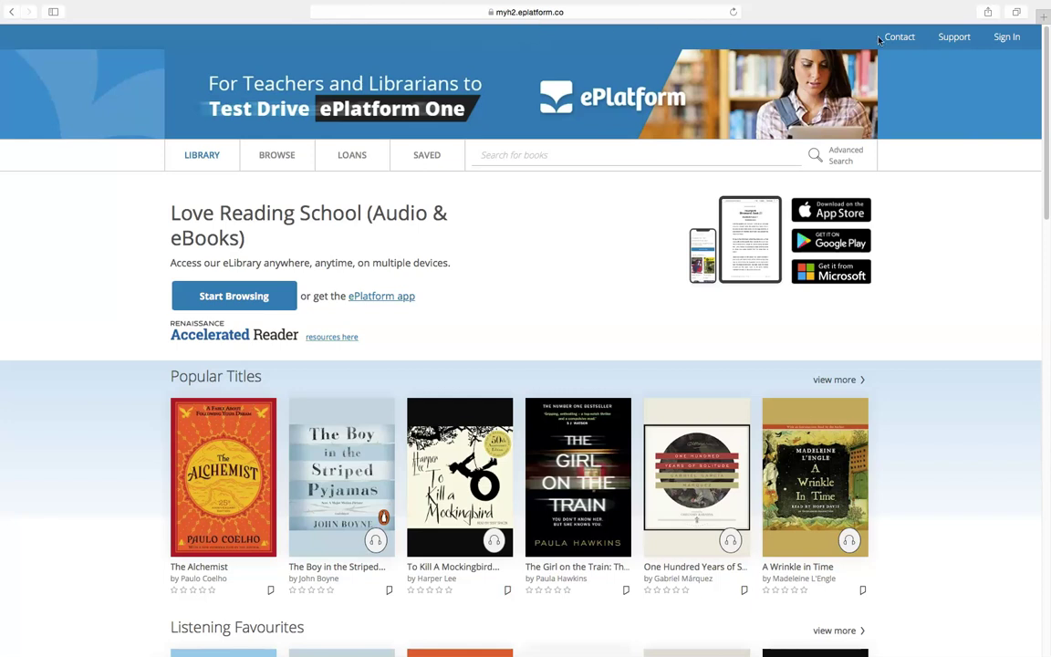
Look through the library homepage's title collections, from Popular Titles down to Latest Additions.
scroll(587, 354, down, 3)
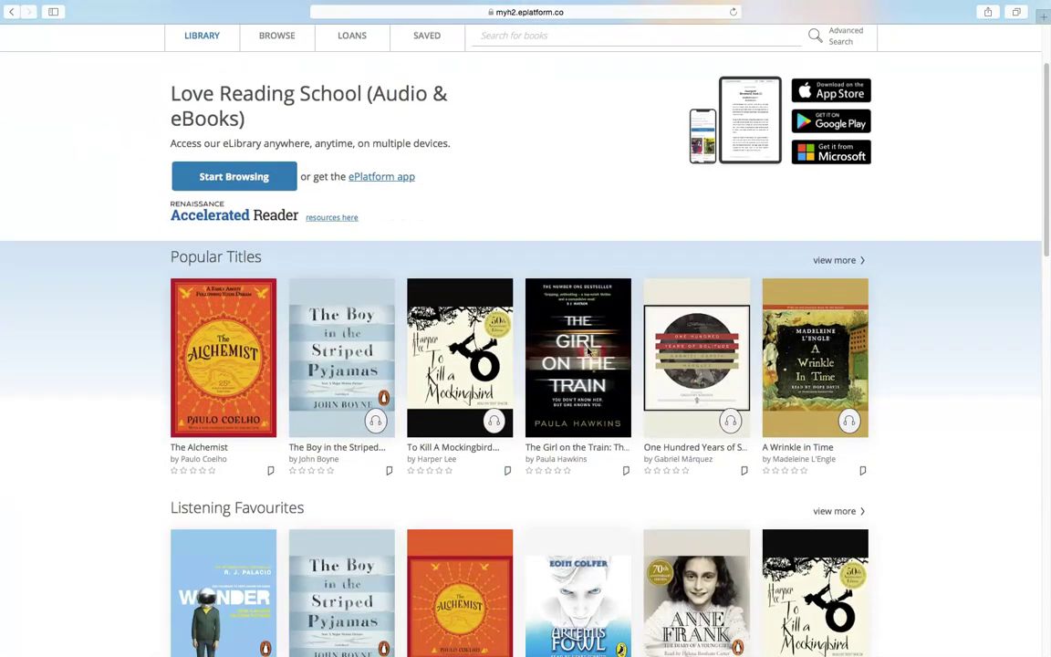
scroll(589, 352, down, 3)
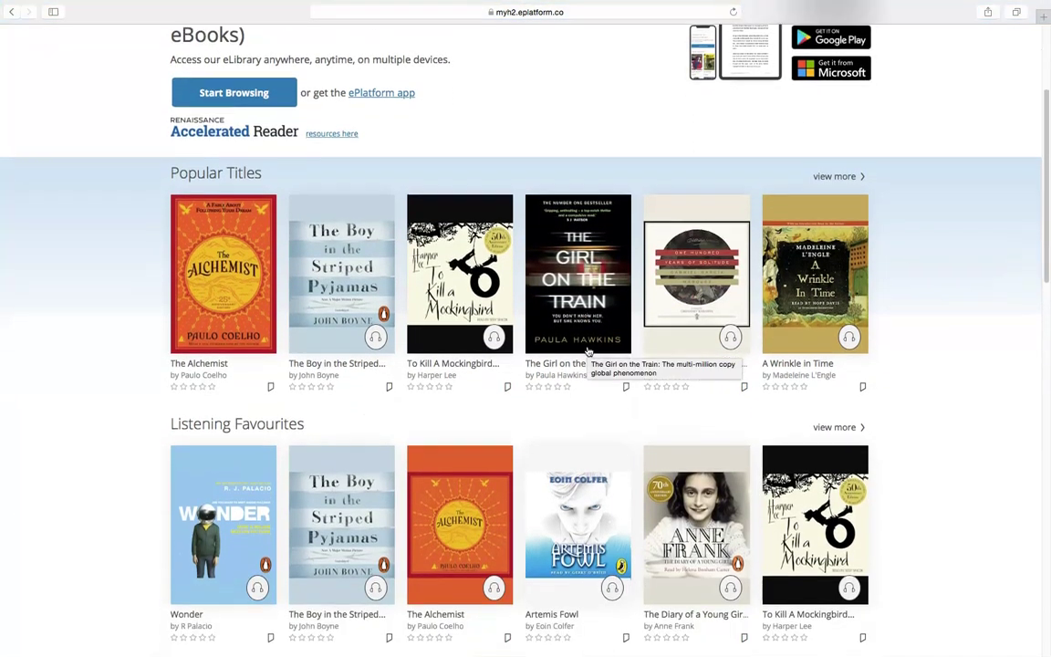
scroll(587, 348, down, 3)
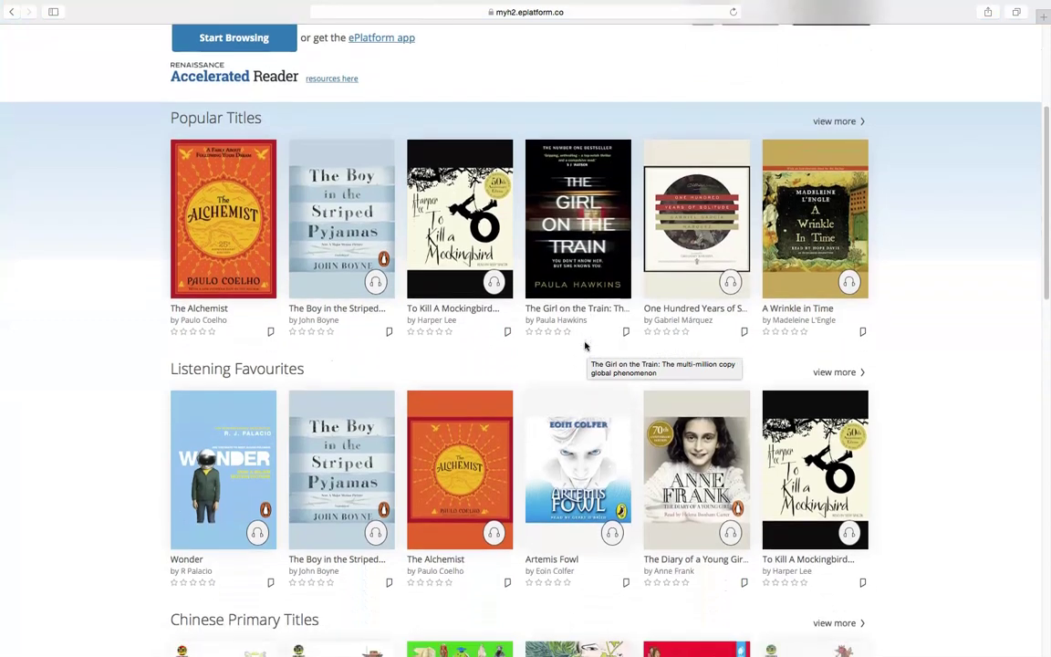
scroll(587, 348, down, 7)
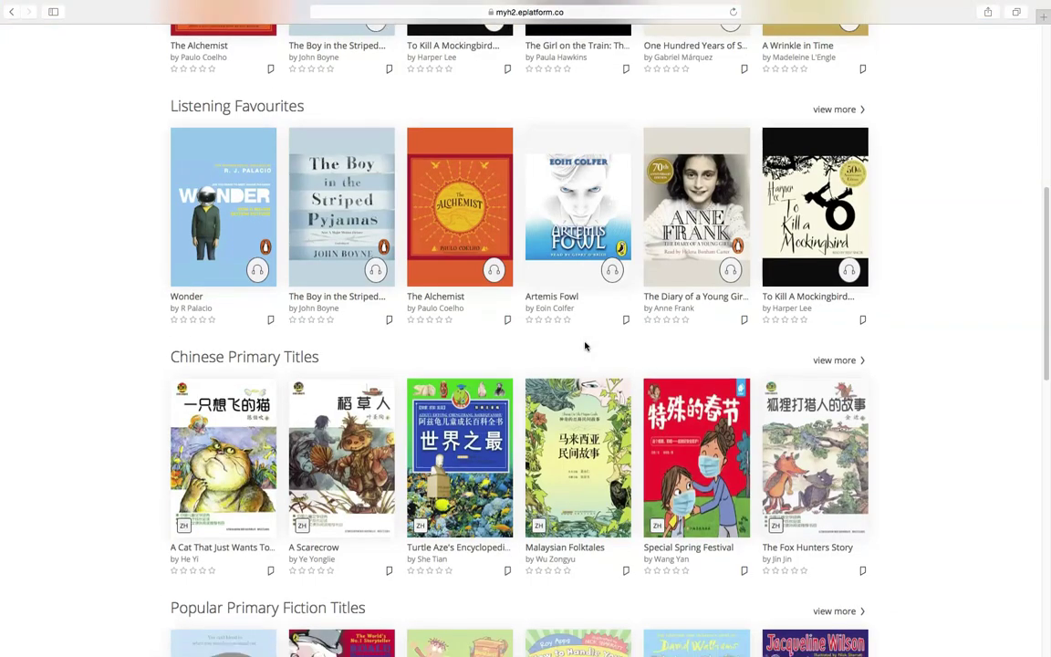
scroll(584, 347, down, 2)
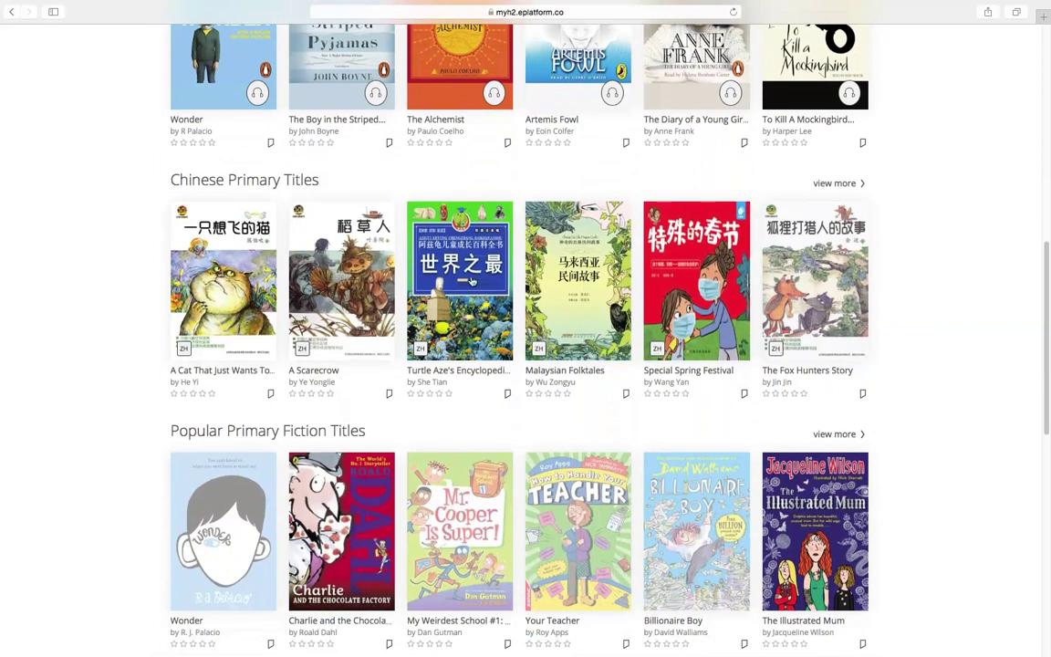
scroll(487, 313, down, 4)
scroll(486, 312, down, 2)
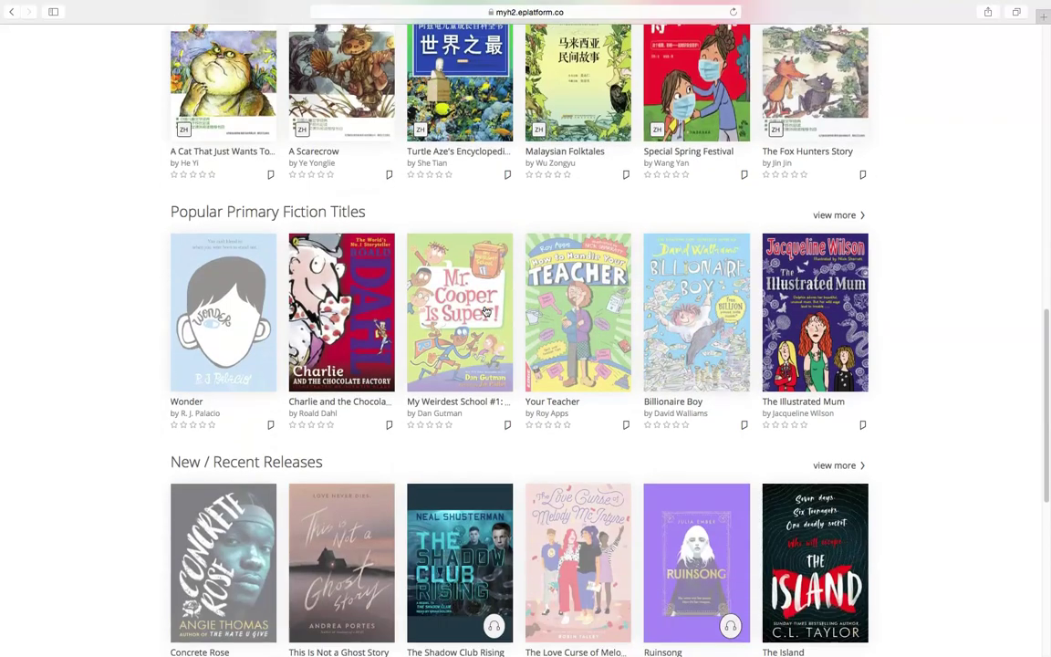
scroll(486, 312, down, 5)
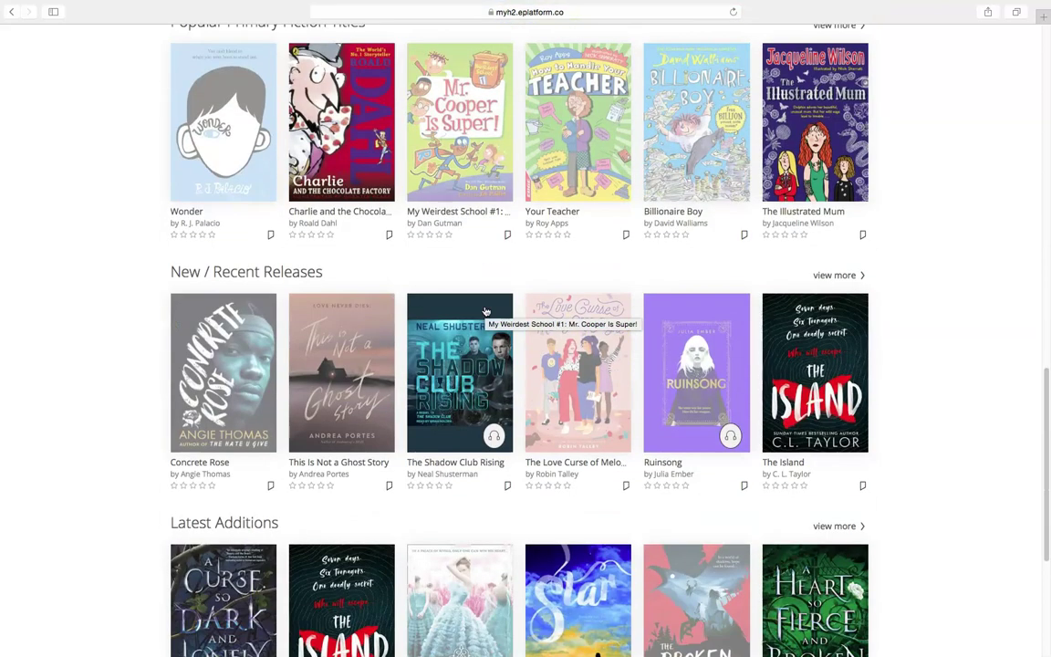
scroll(486, 312, down, 5)
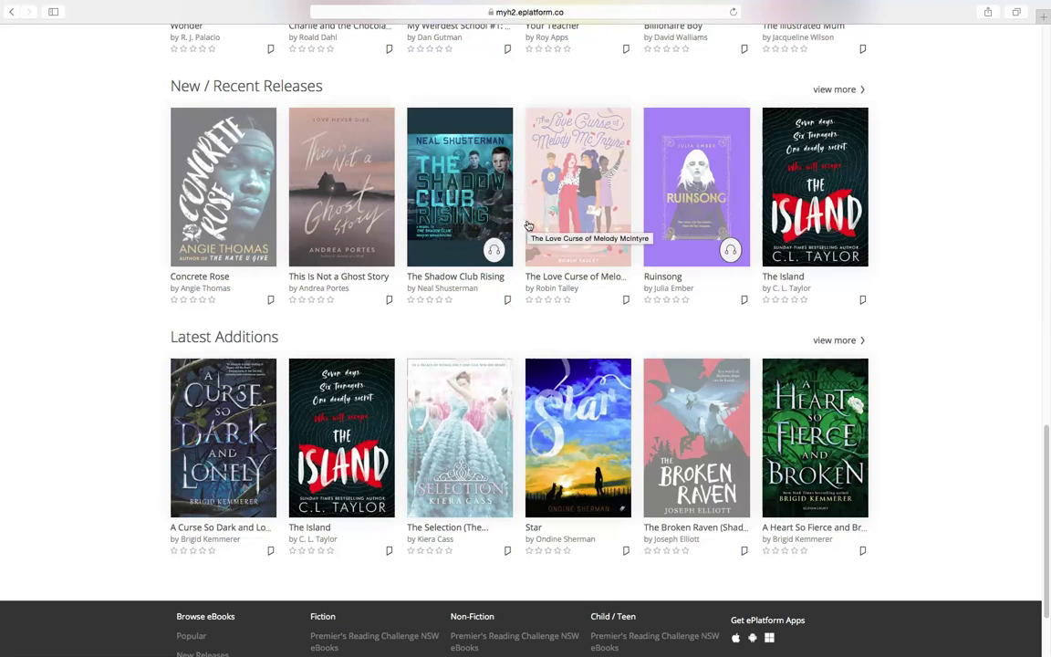
scroll(527, 224, down, 3)
Sign in to the library with the account username and password, declining to save the password in iCloud Keychain.
scroll(527, 223, up, 15)
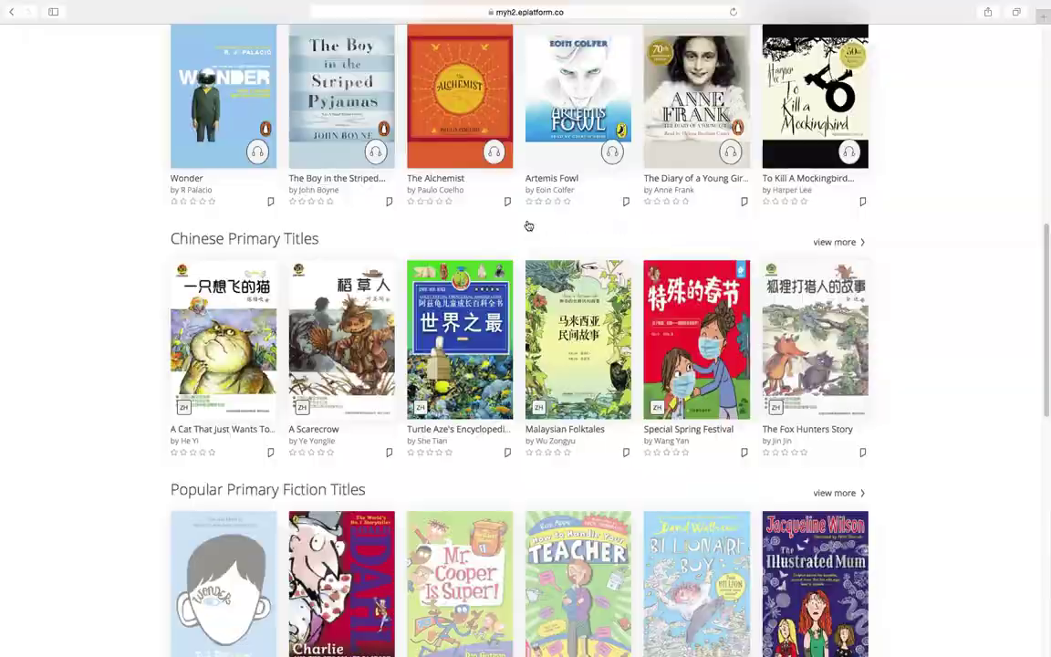
click(1015, 40)
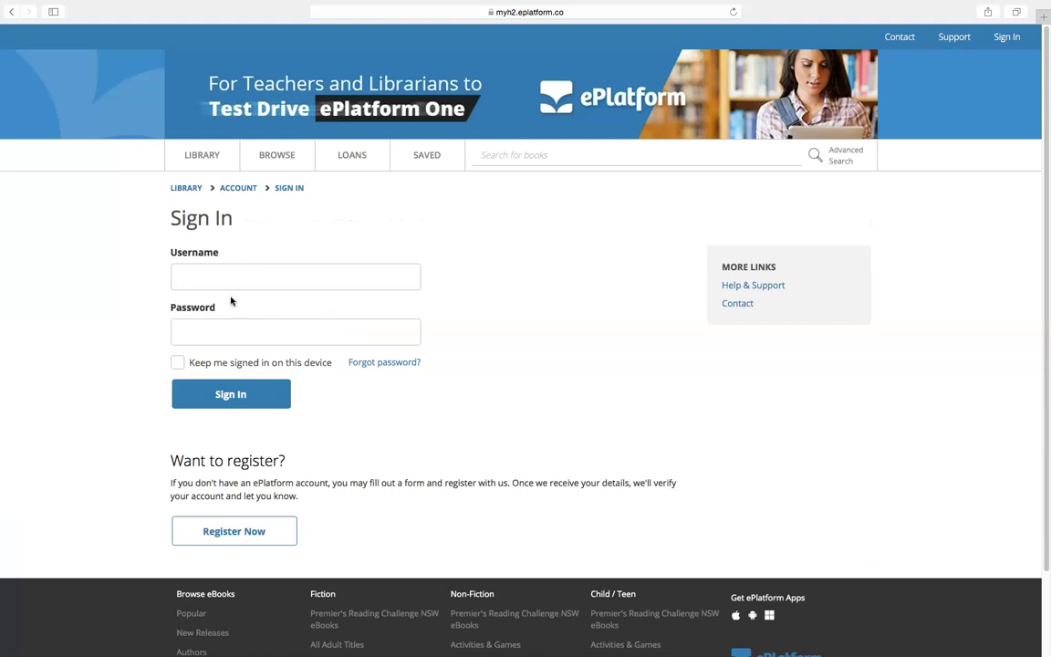
click(231, 281)
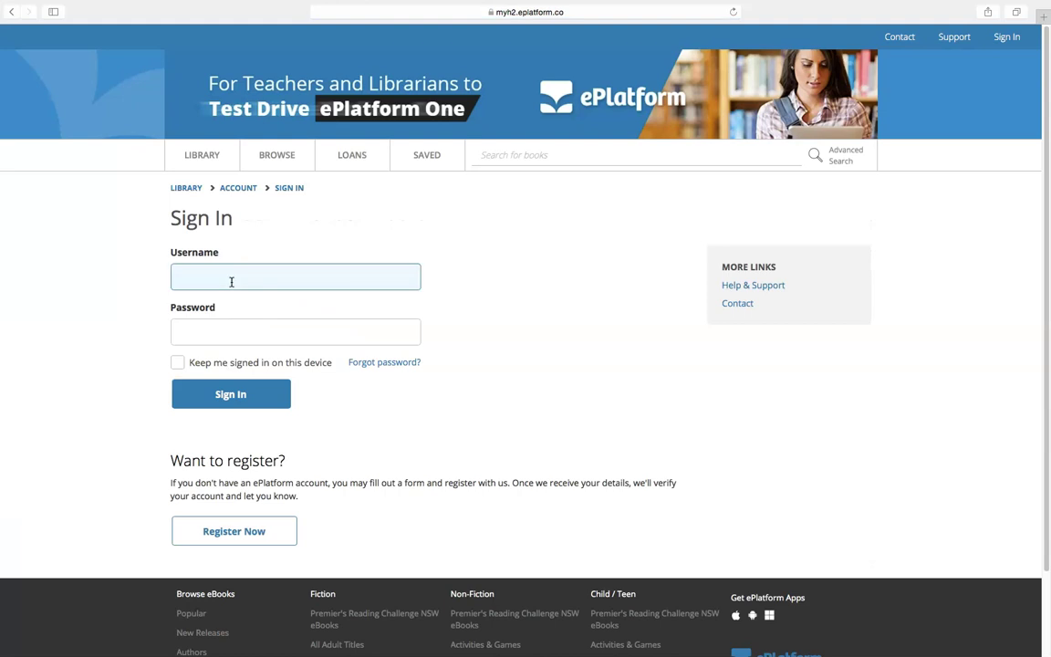
text(suzy)
key(Tab)
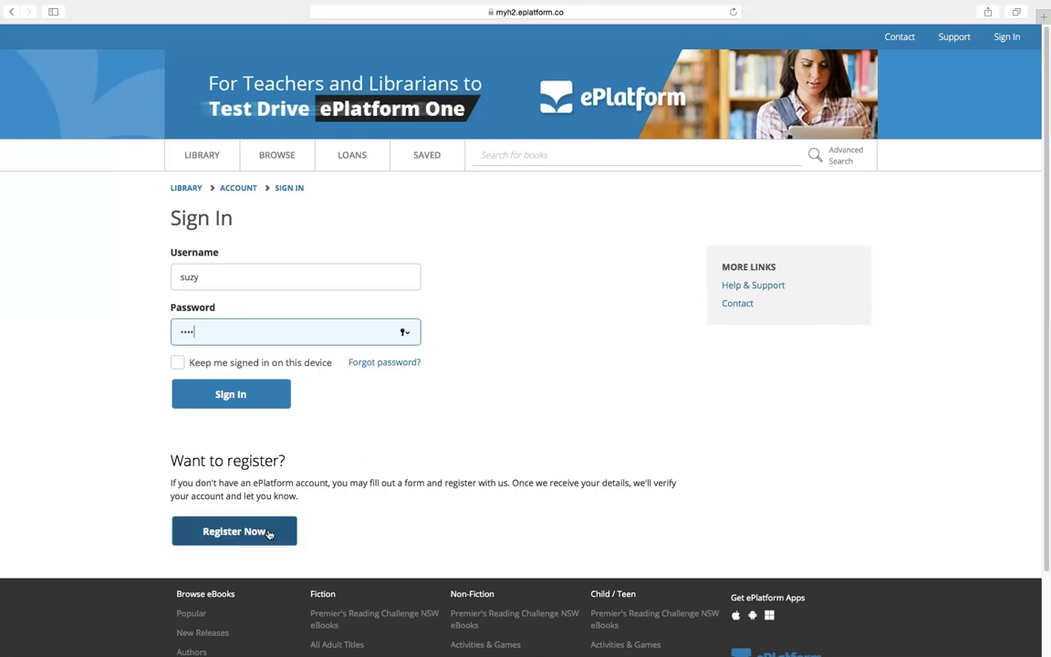
click(272, 394)
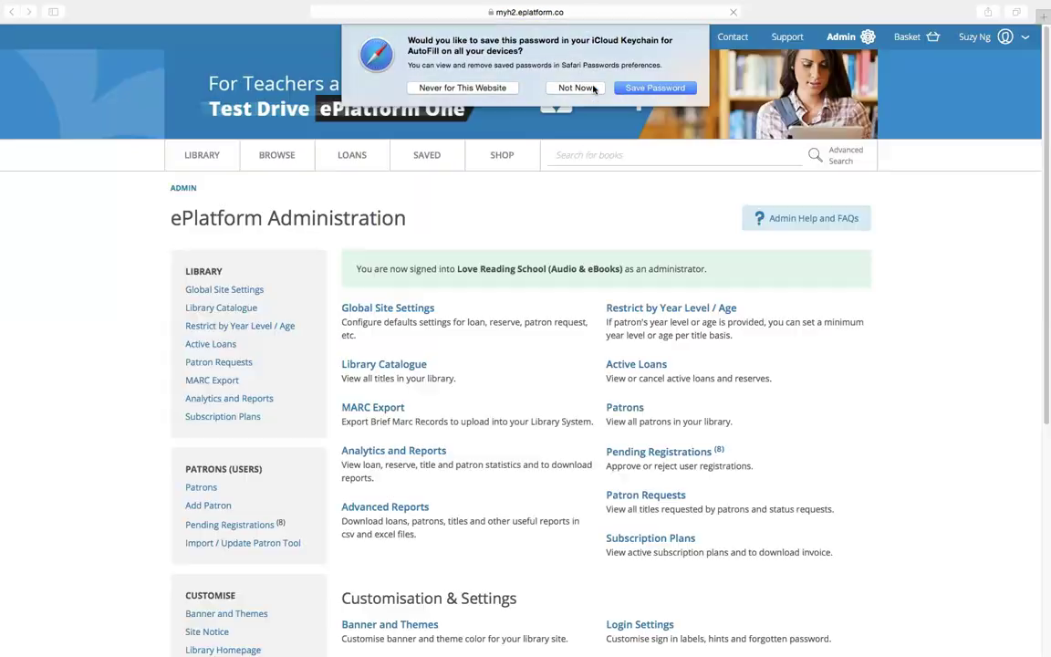
click(573, 89)
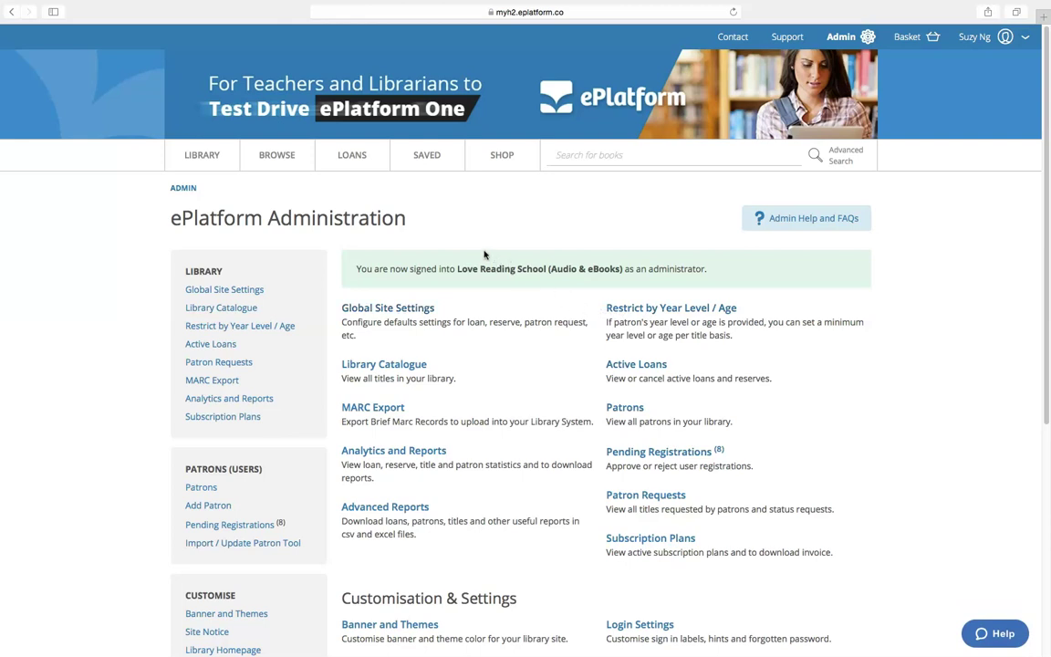
Open the library's browse page and review the availability, audience, category, format and Accelerated Reader filters.
click(283, 159)
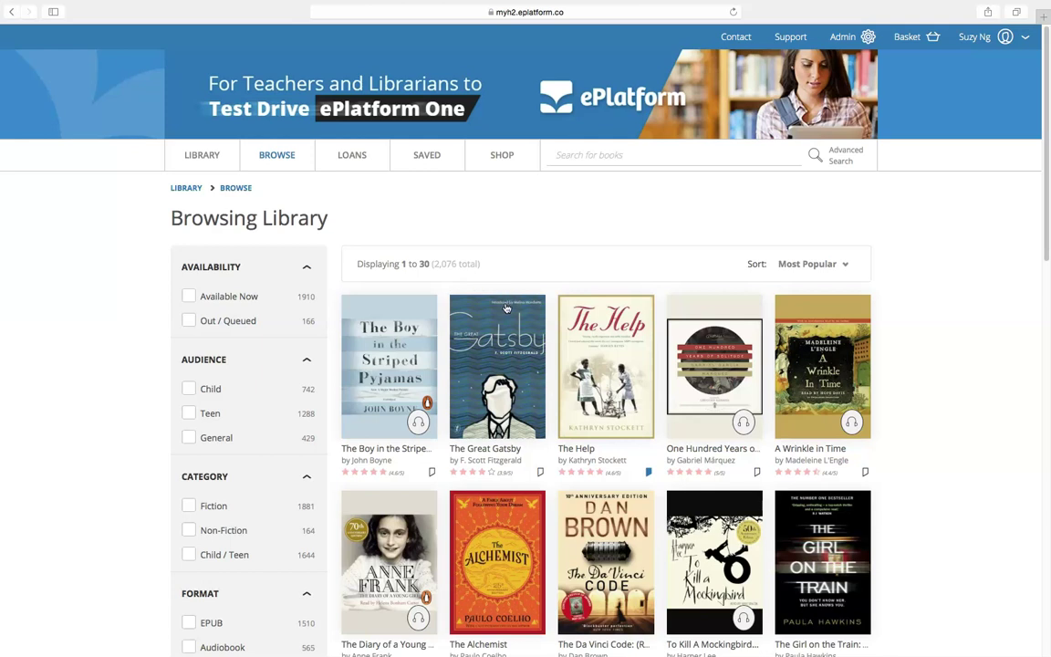
scroll(510, 311, down, 2)
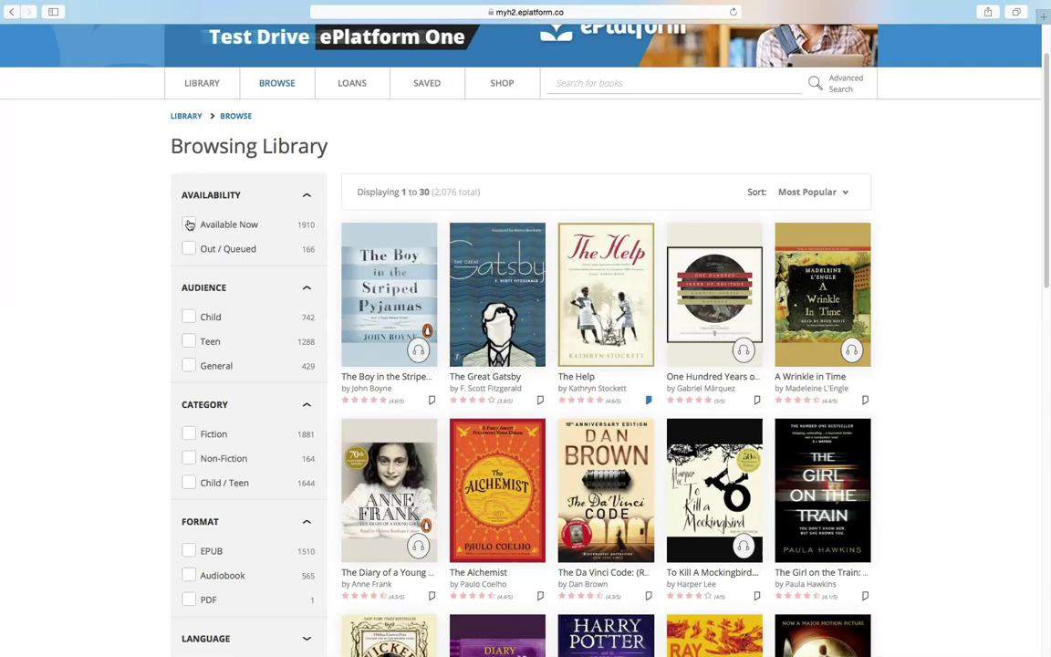
scroll(219, 403, down, 2)
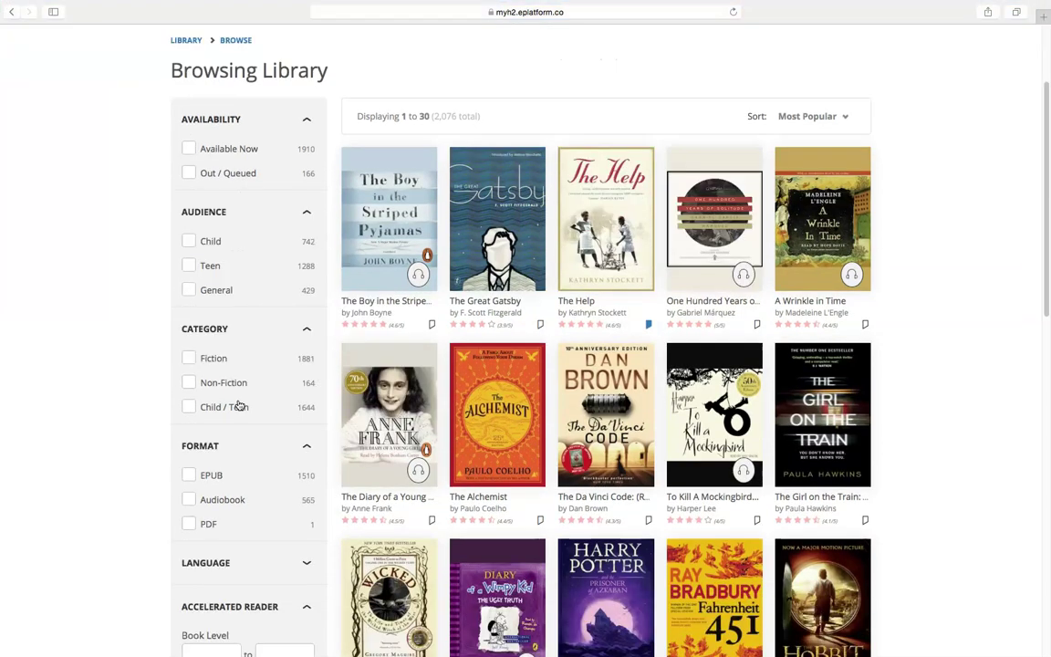
scroll(237, 401, down, 2)
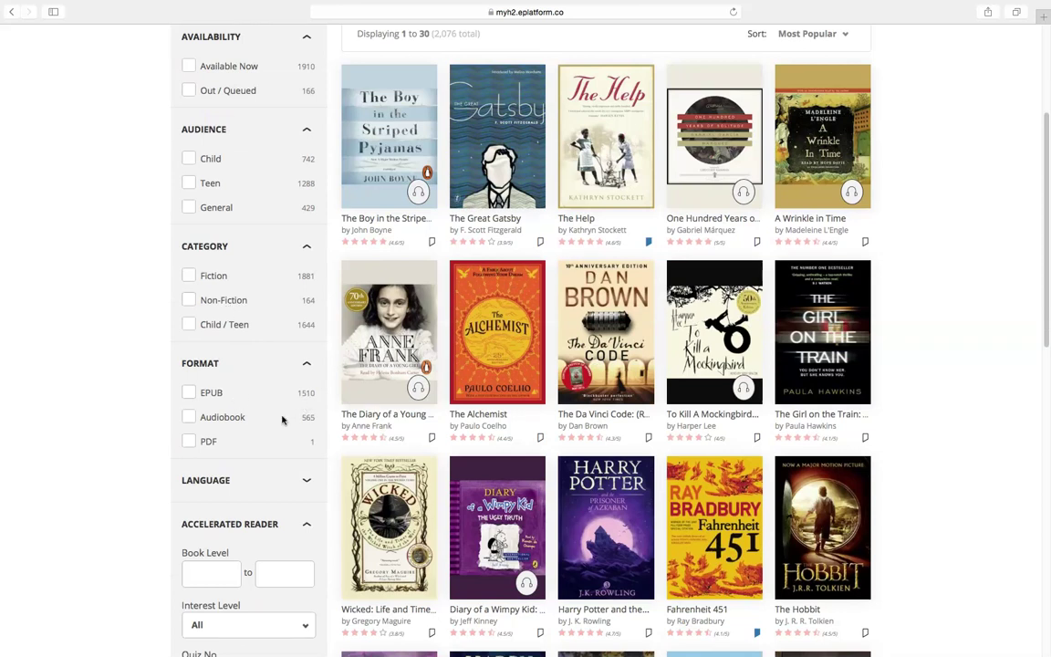
Filter the browsed titles by the Child audience, check its age ranges, and clear the filter.
click(189, 162)
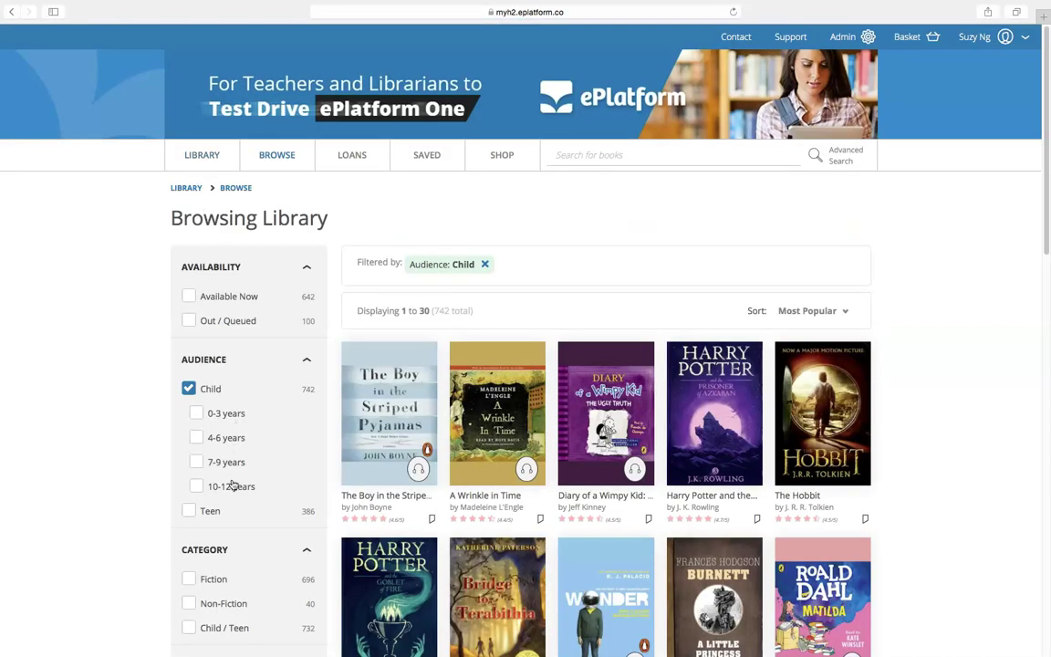
scroll(233, 487, down, 1)
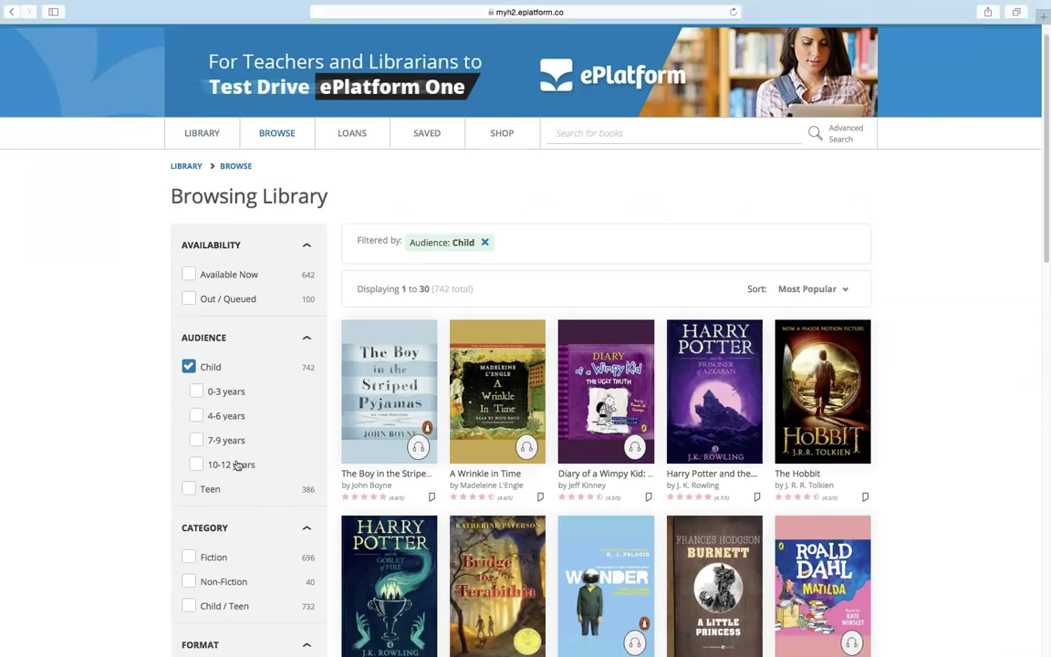
click(189, 369)
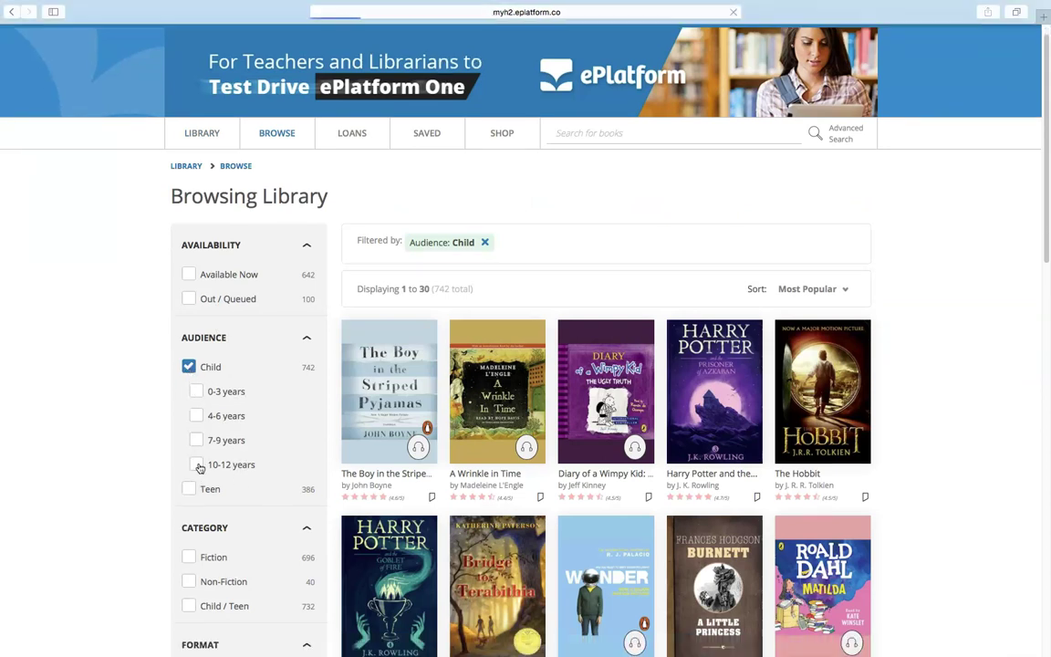
Find Harry Potter and the Goblet of Fire among the browsed titles and open its details page.
scroll(251, 475, down, 2)
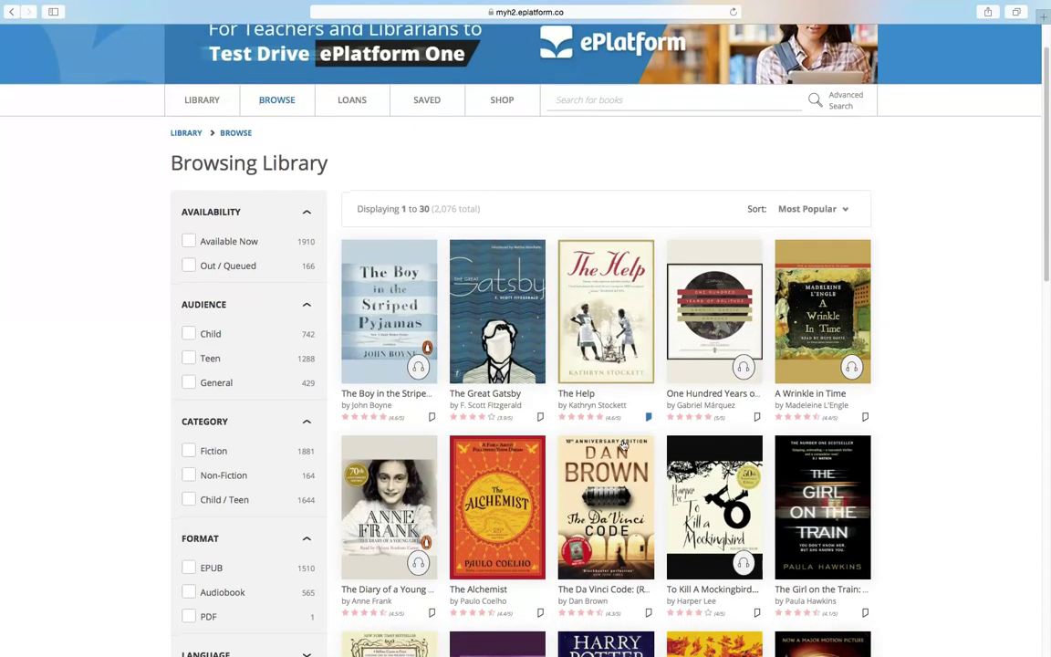
scroll(565, 449, down, 2)
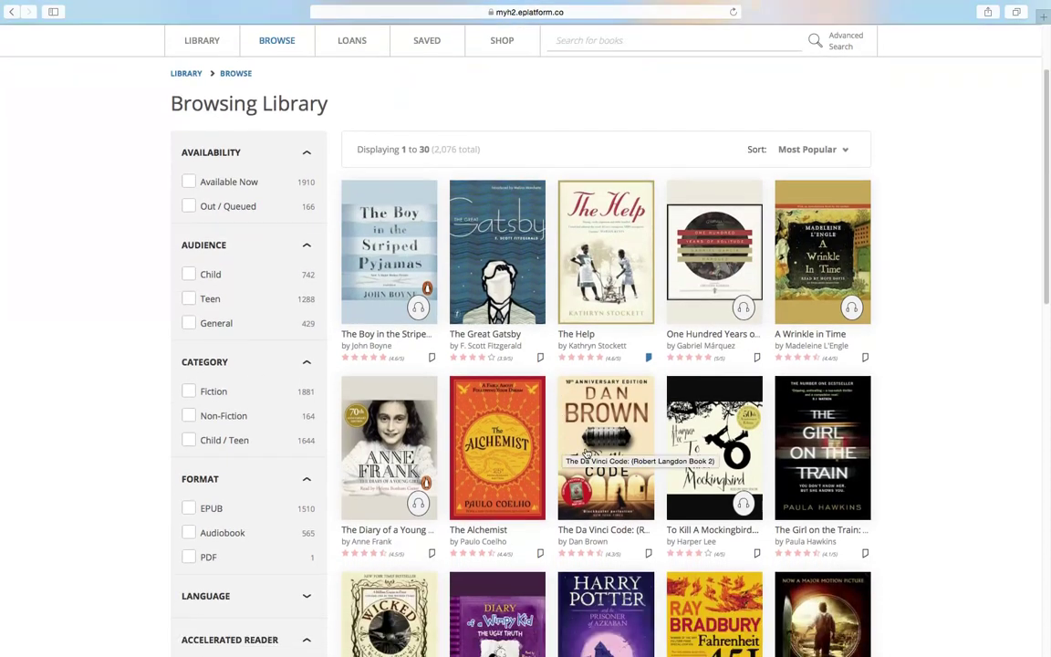
scroll(596, 459, down, 3)
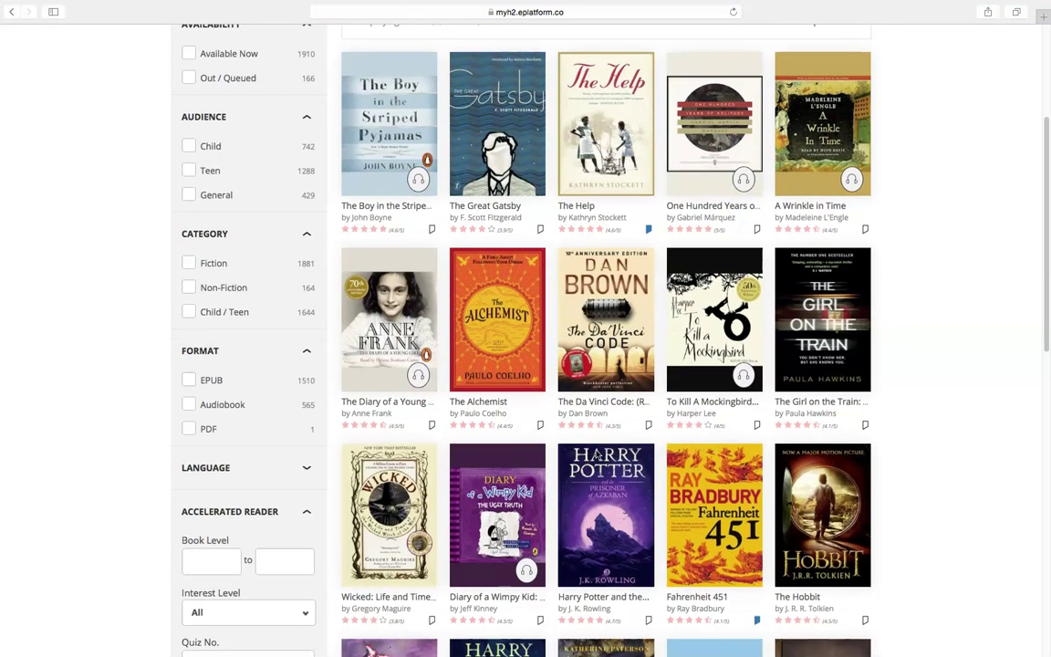
scroll(597, 453, down, 4)
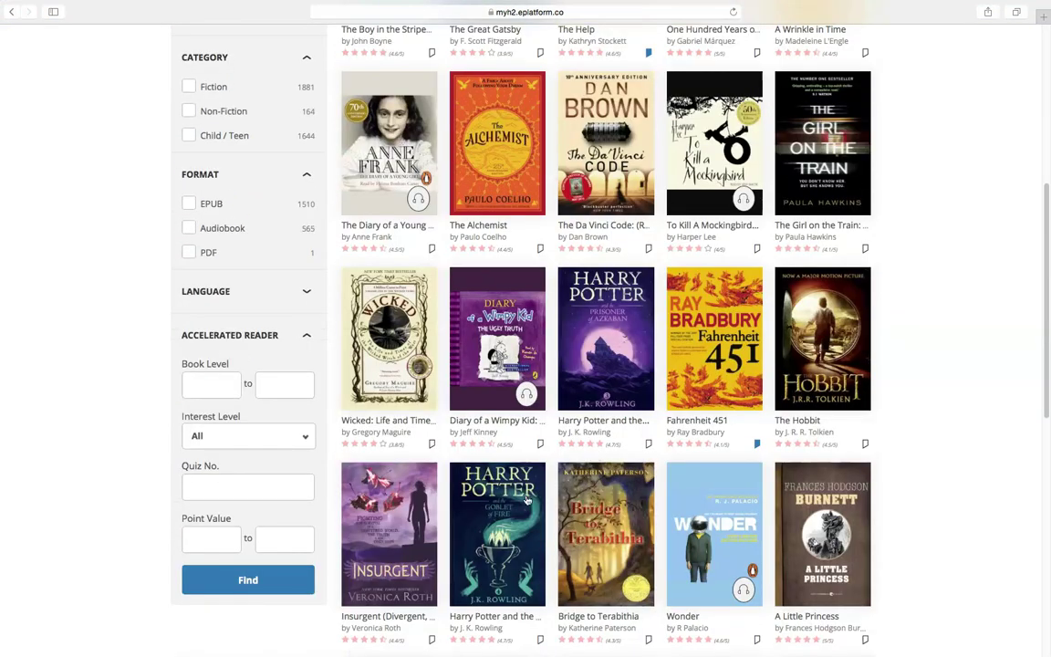
click(527, 305)
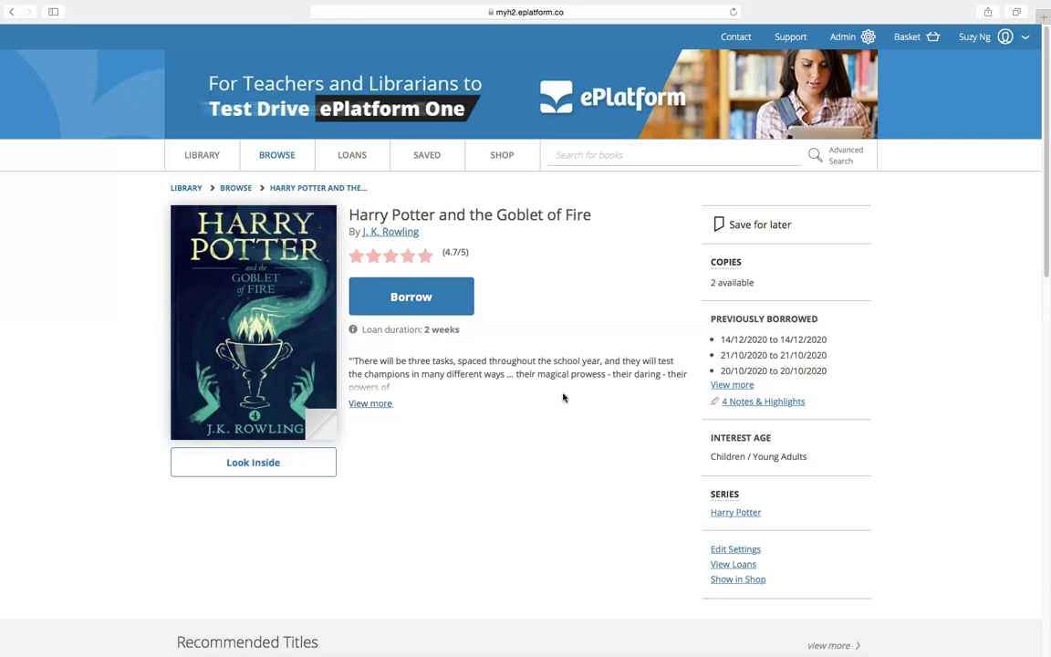
Examine the book page's loan information, recommended titles, additional details, reviews and author biography.
scroll(564, 397, down, 2)
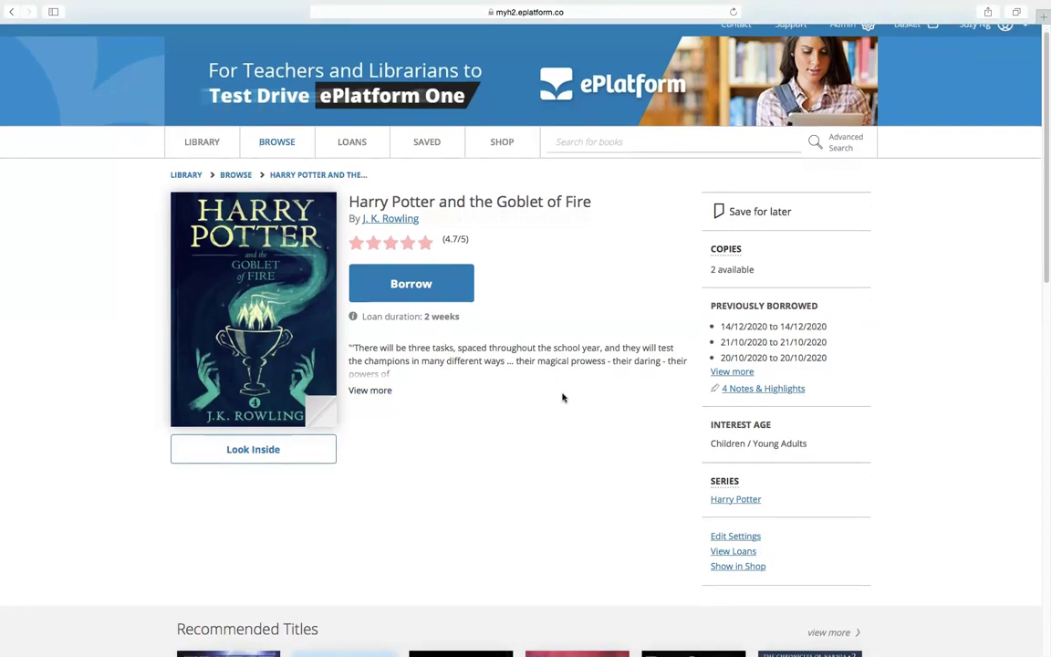
scroll(563, 397, down, 5)
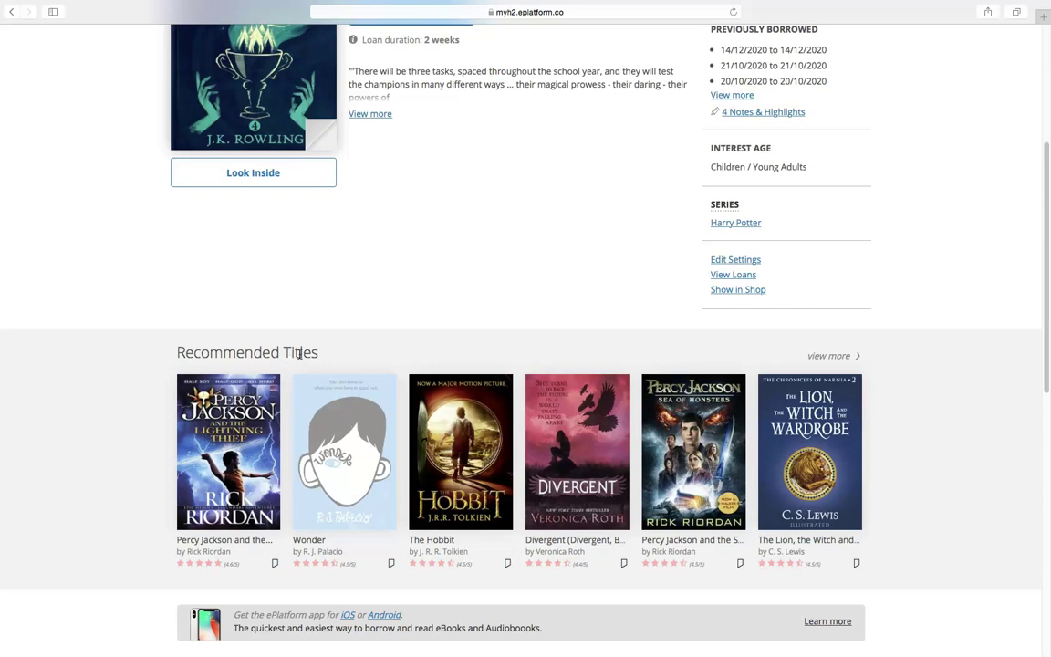
scroll(365, 381, up, 3)
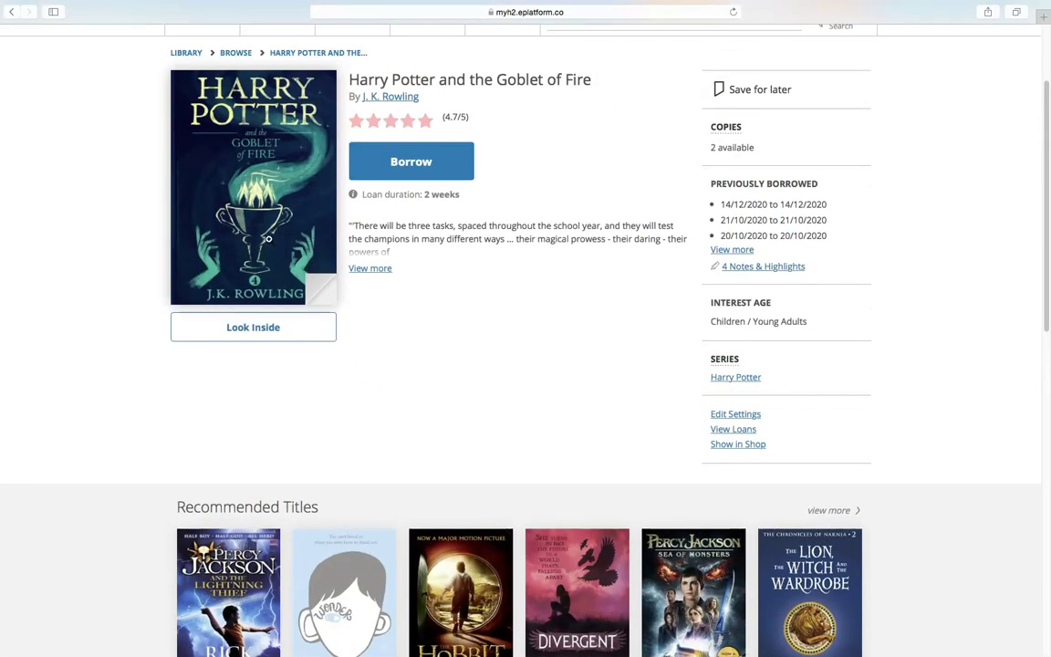
scroll(347, 372, down, 3)
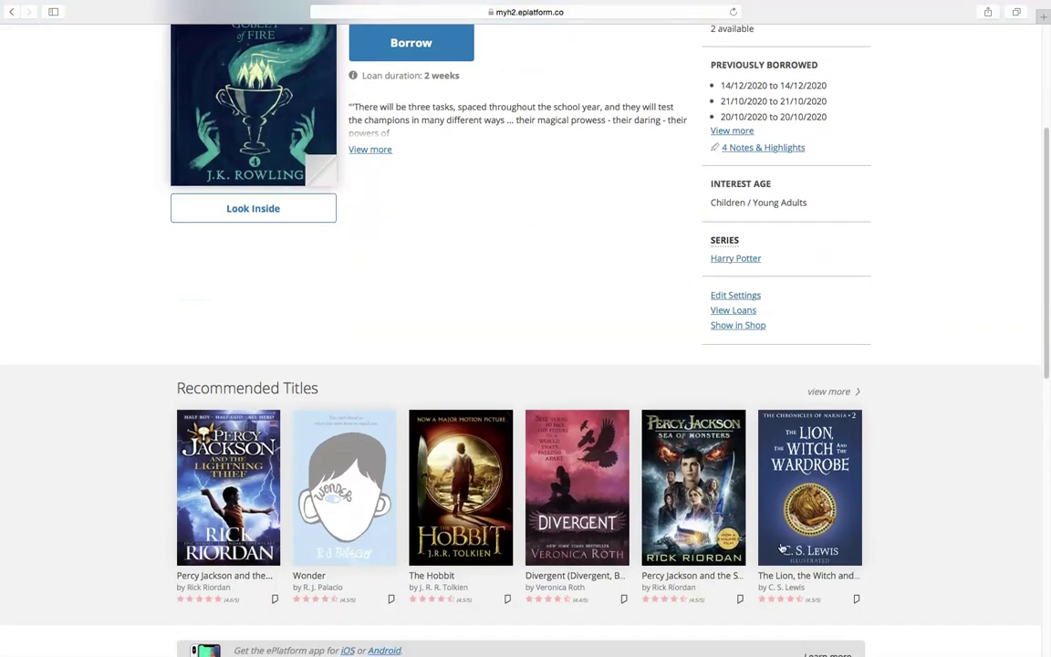
scroll(480, 425, down, 4)
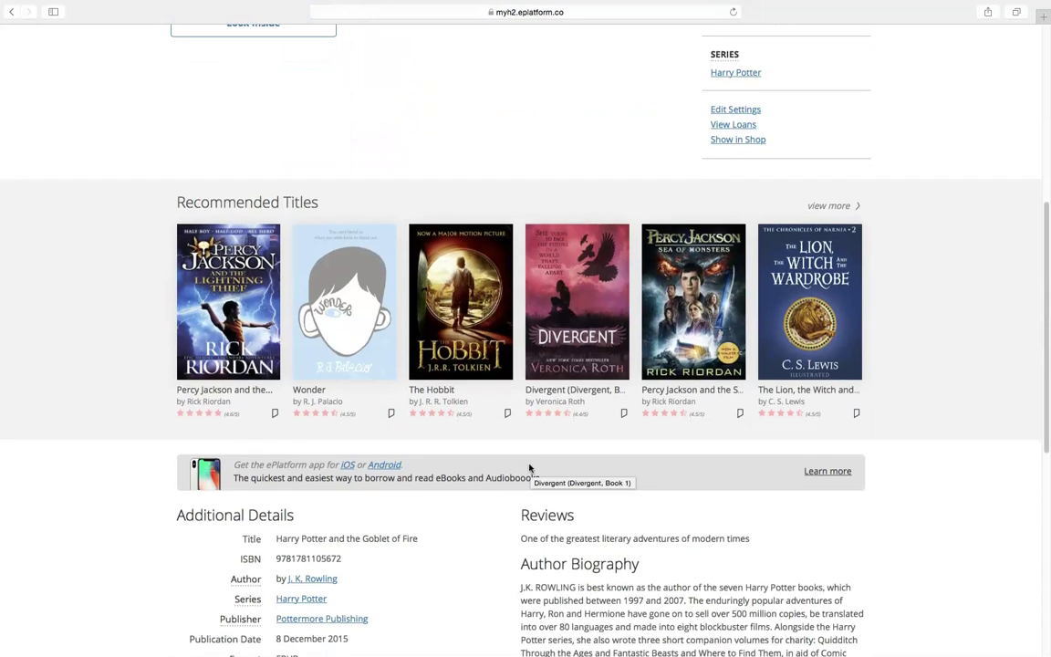
scroll(530, 464, down, 5)
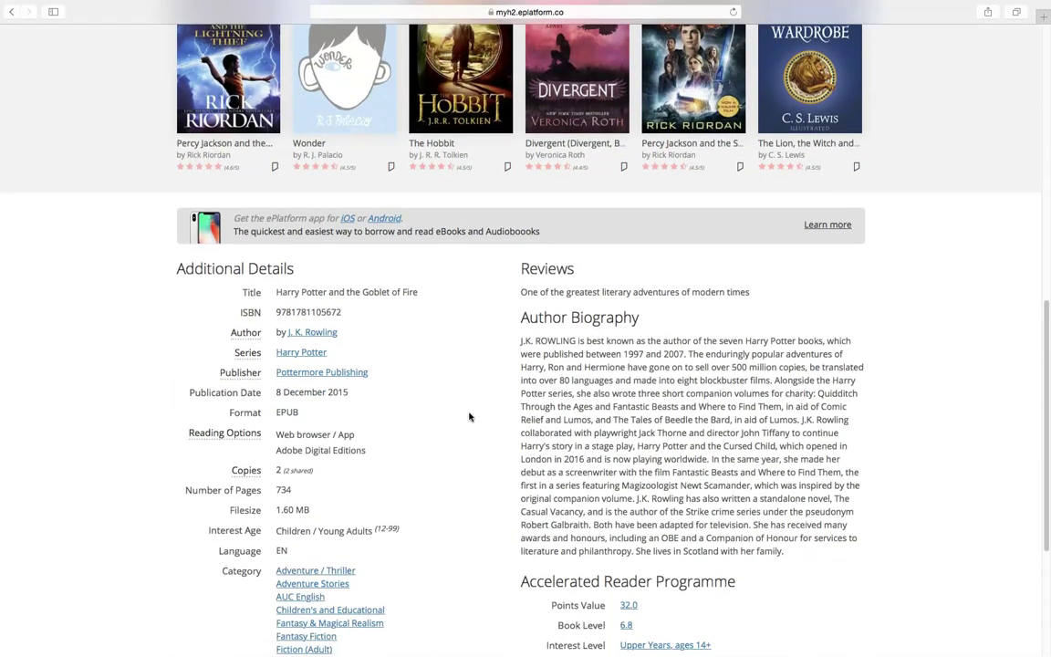
mouse_move(248, 344)
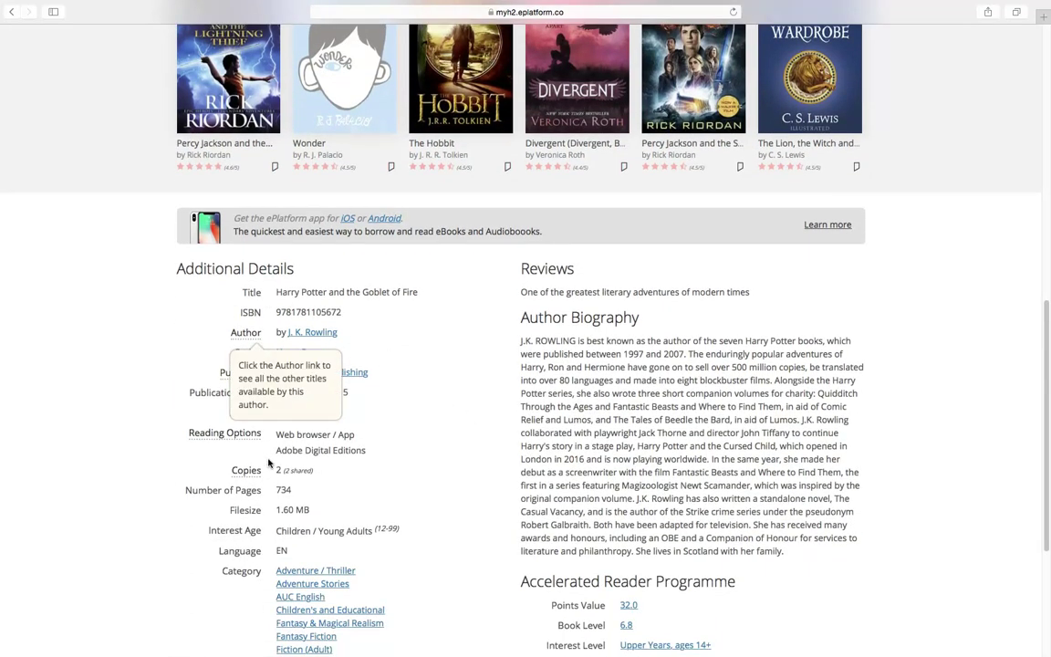
mouse_move(228, 430)
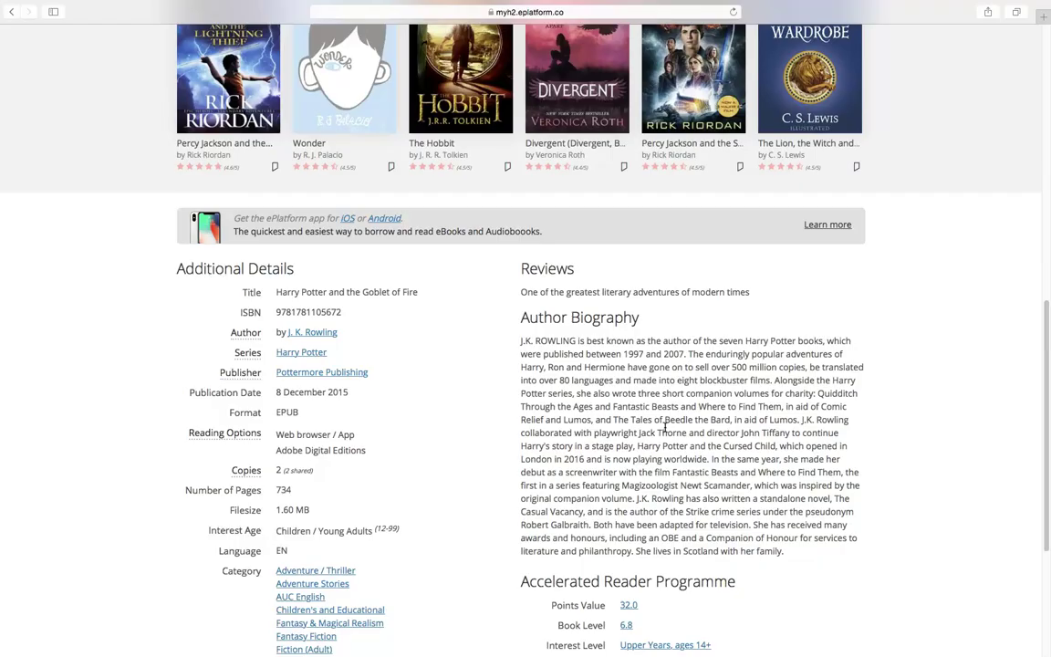
scroll(665, 427, up, 10)
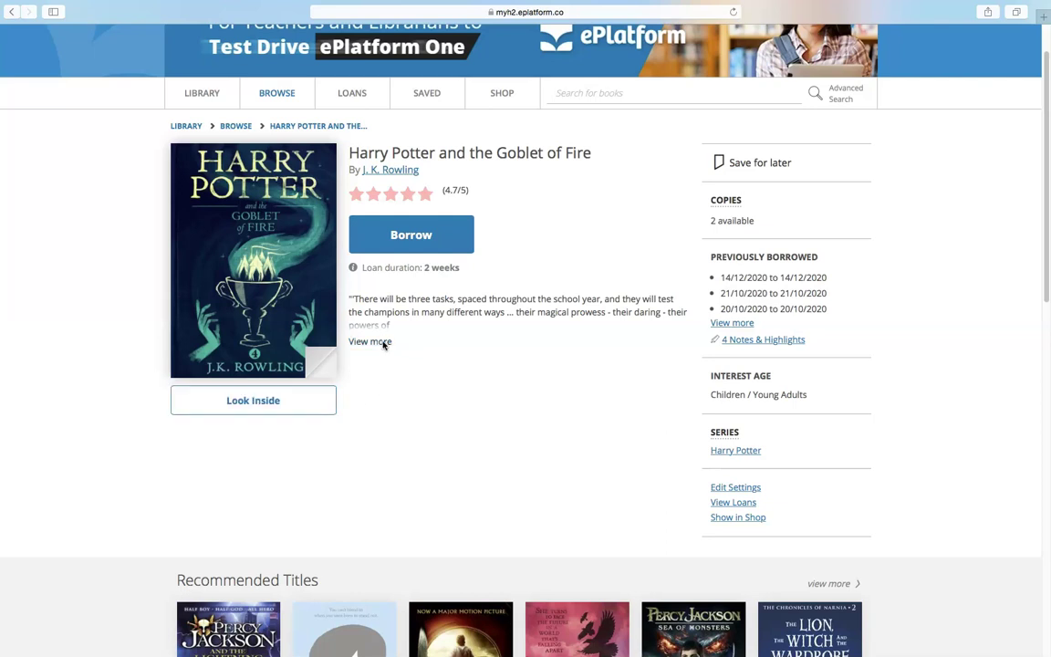
Expand the full description of Harry Potter and the Goblet of Fire, borrow the book and open it for reading.
click(385, 344)
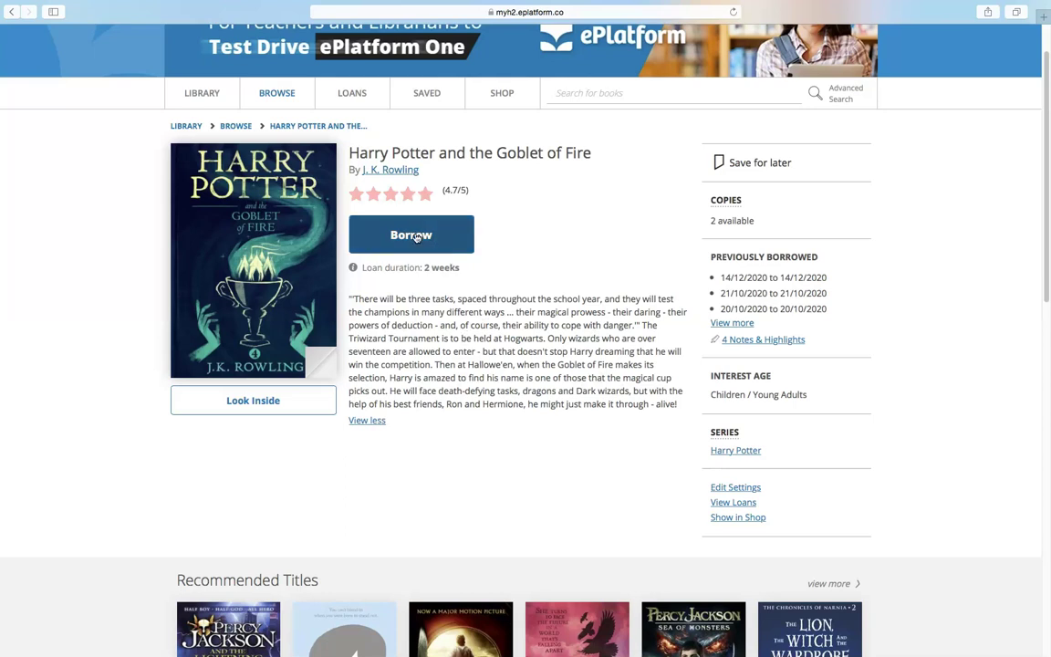
click(416, 237)
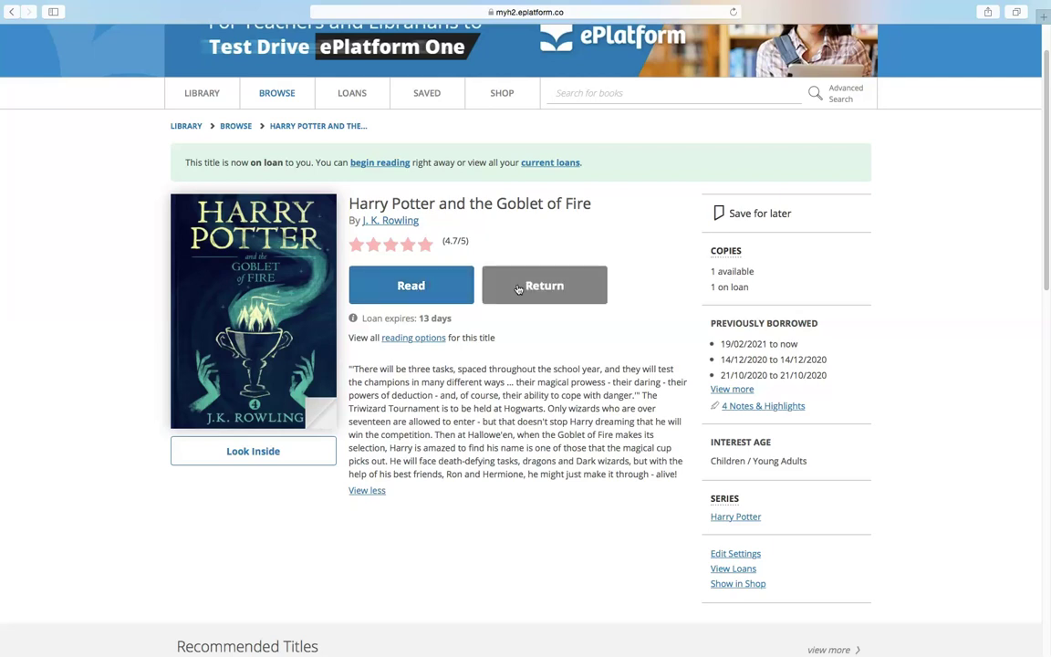
click(434, 289)
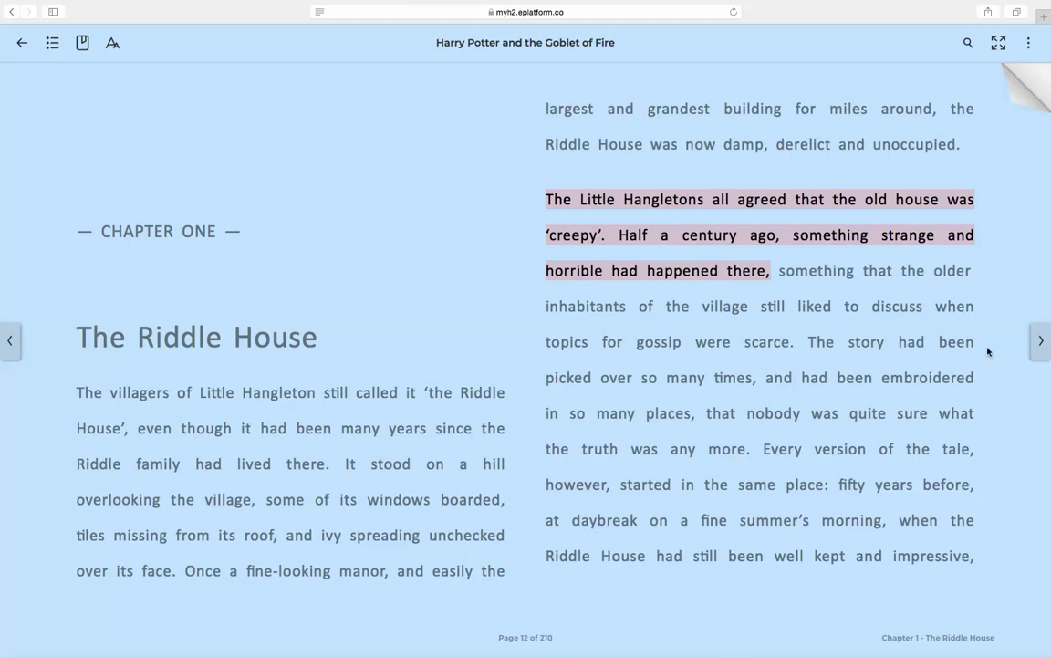
Page forward three spreads from the start of Chapter One and page back to the chapter opening.
click(1041, 343)
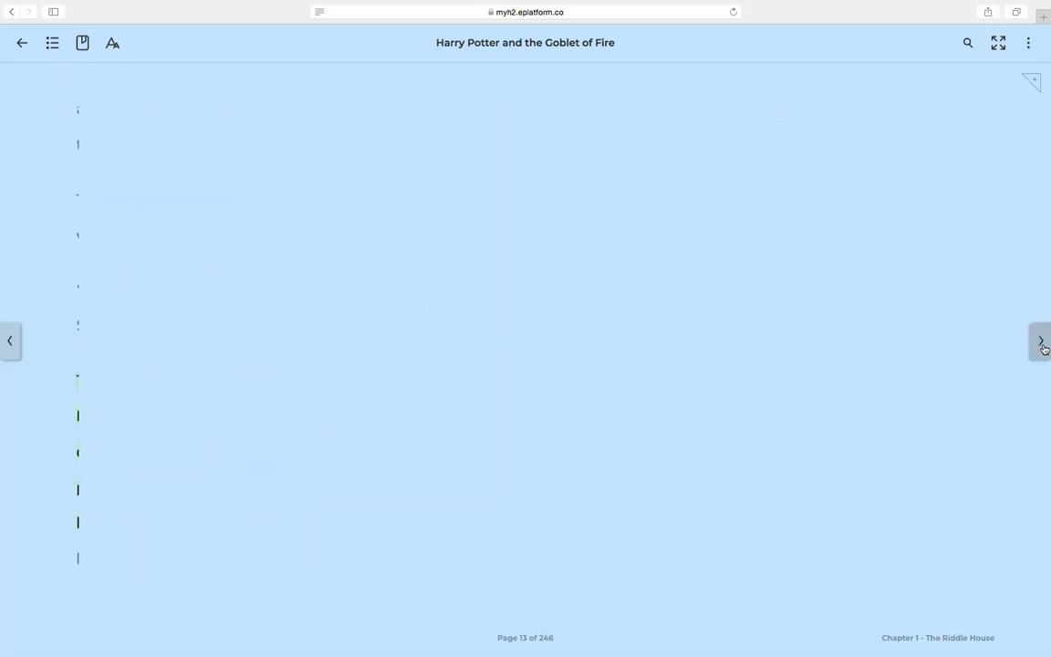
click(1043, 344)
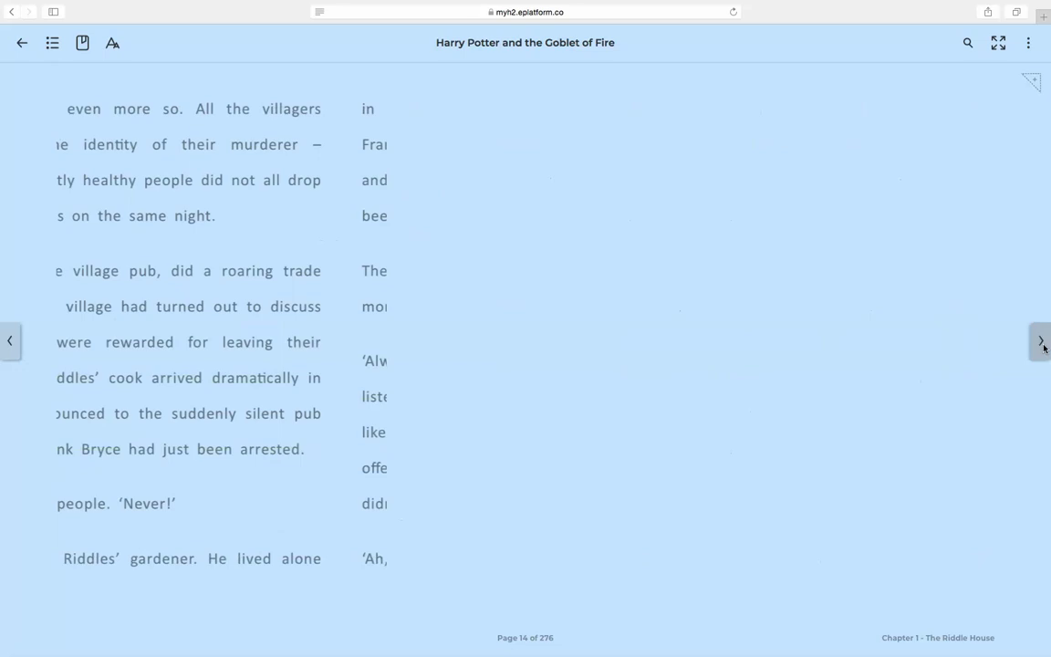
click(1042, 345)
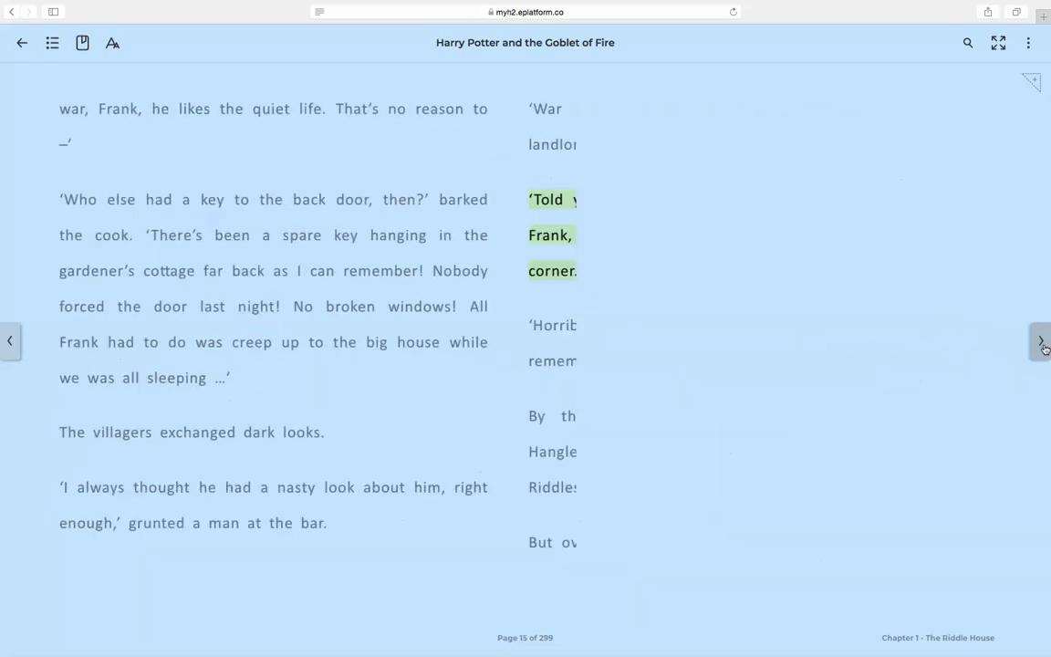
click(8, 343)
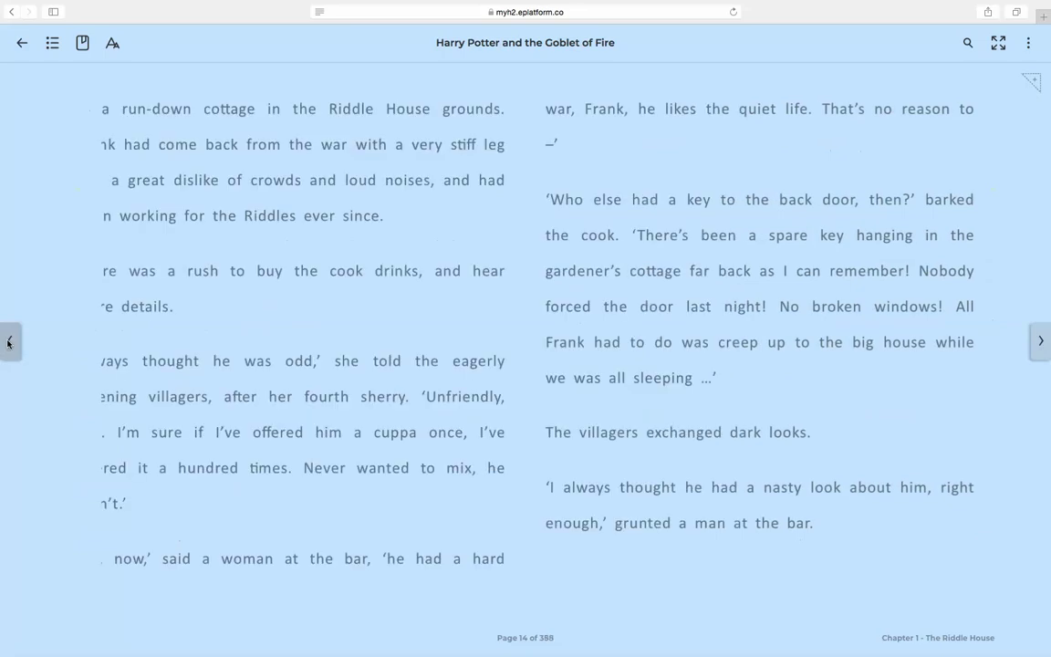
click(8, 343)
click(9, 343)
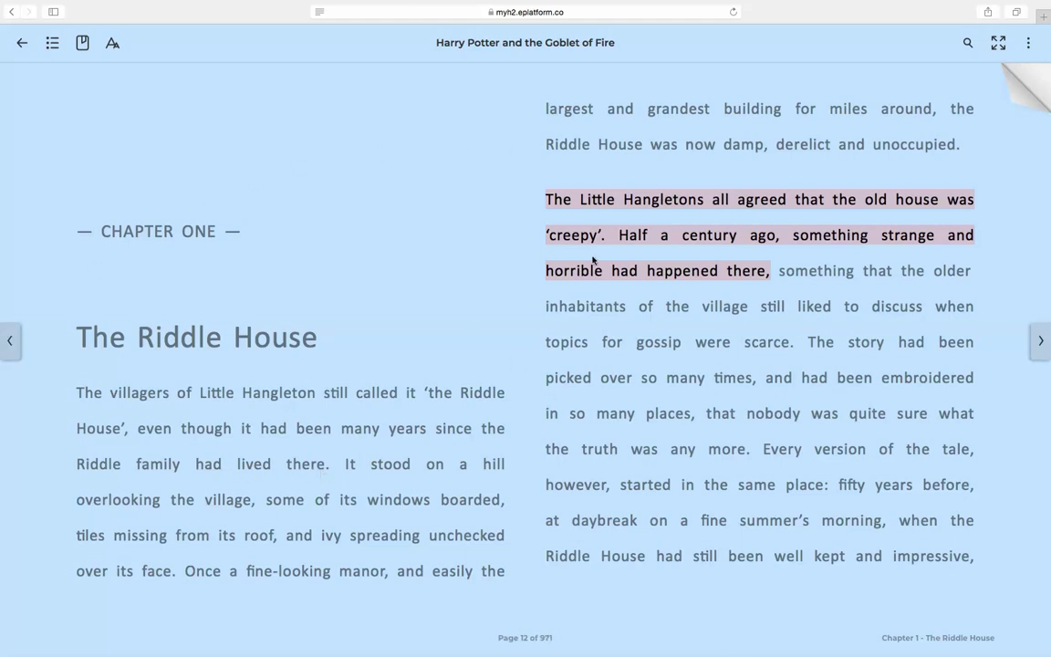
Look through the book's table of contents and go to Chapter 2 - The Scar.
click(51, 44)
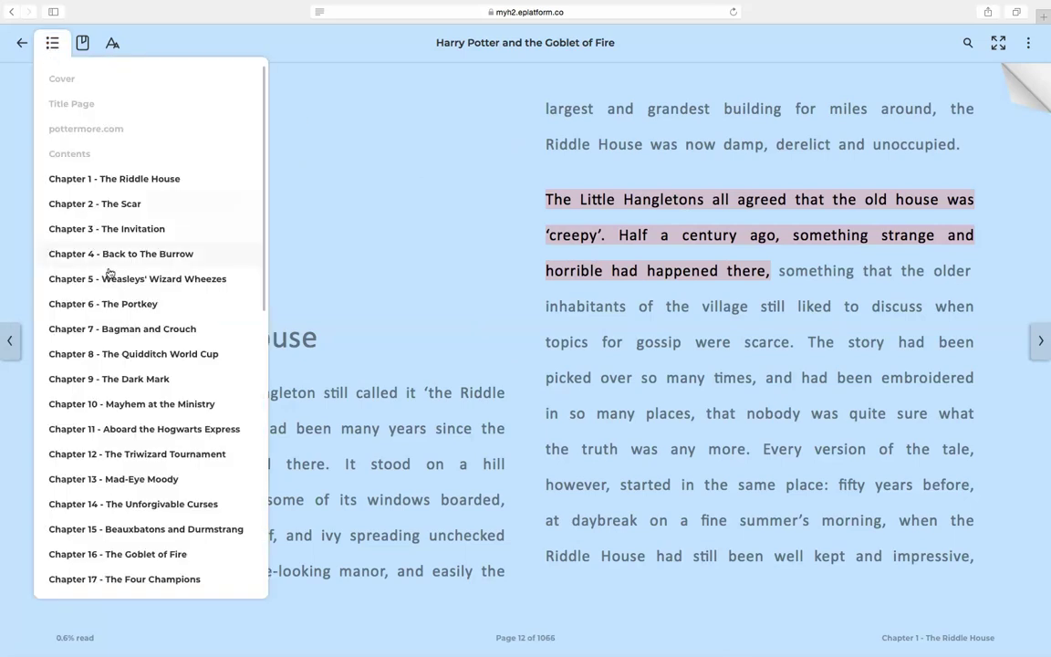
scroll(110, 274, down, 10)
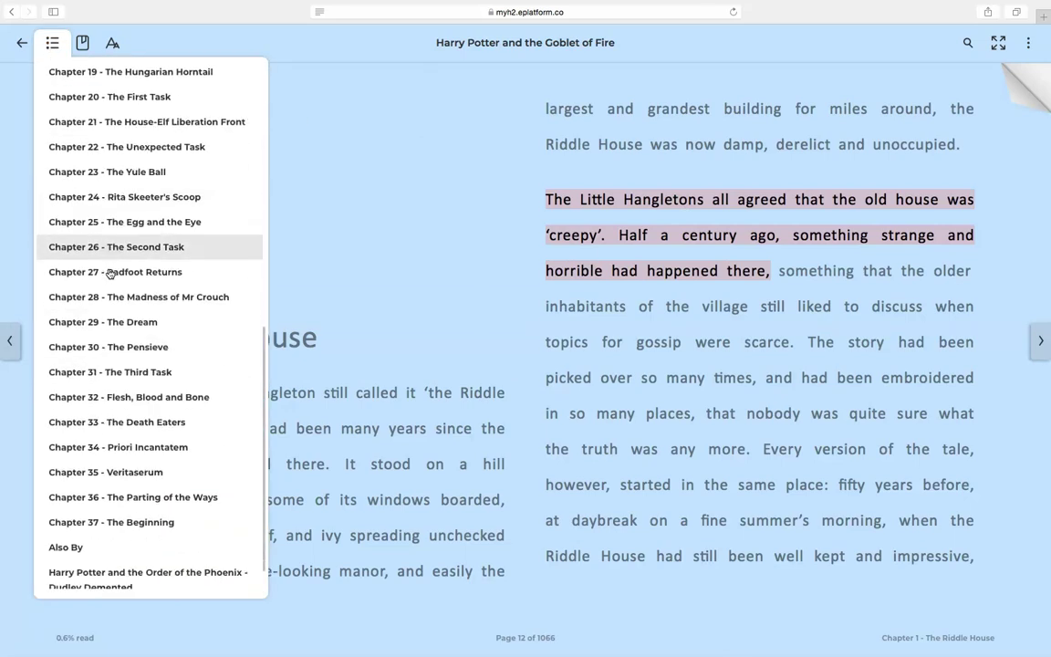
scroll(110, 274, down, 1)
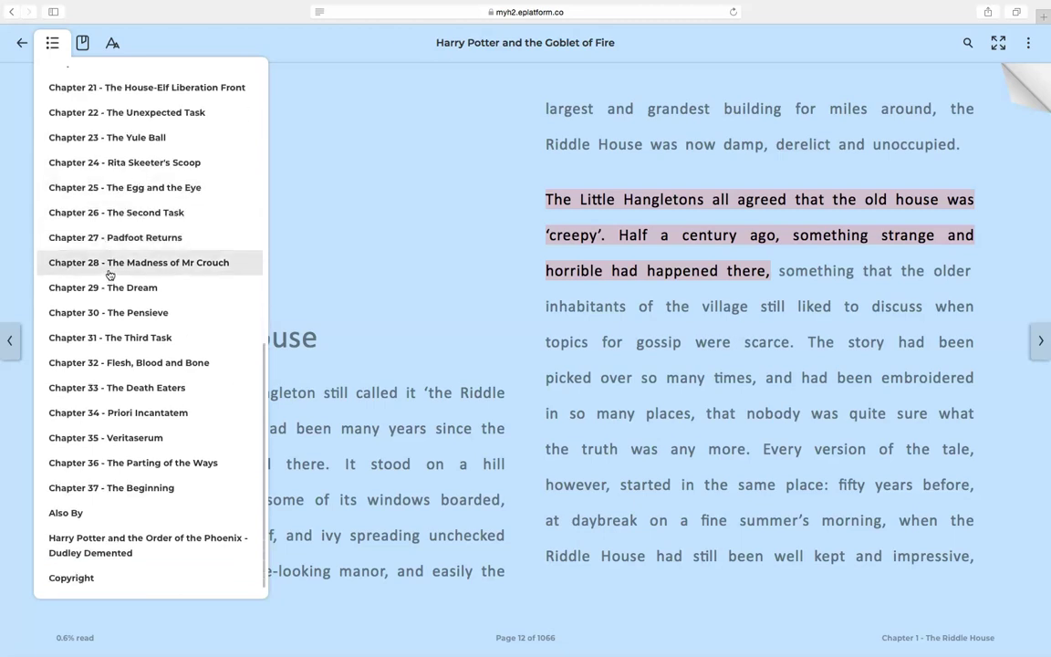
scroll(109, 274, up, 5)
scroll(118, 265, up, 8)
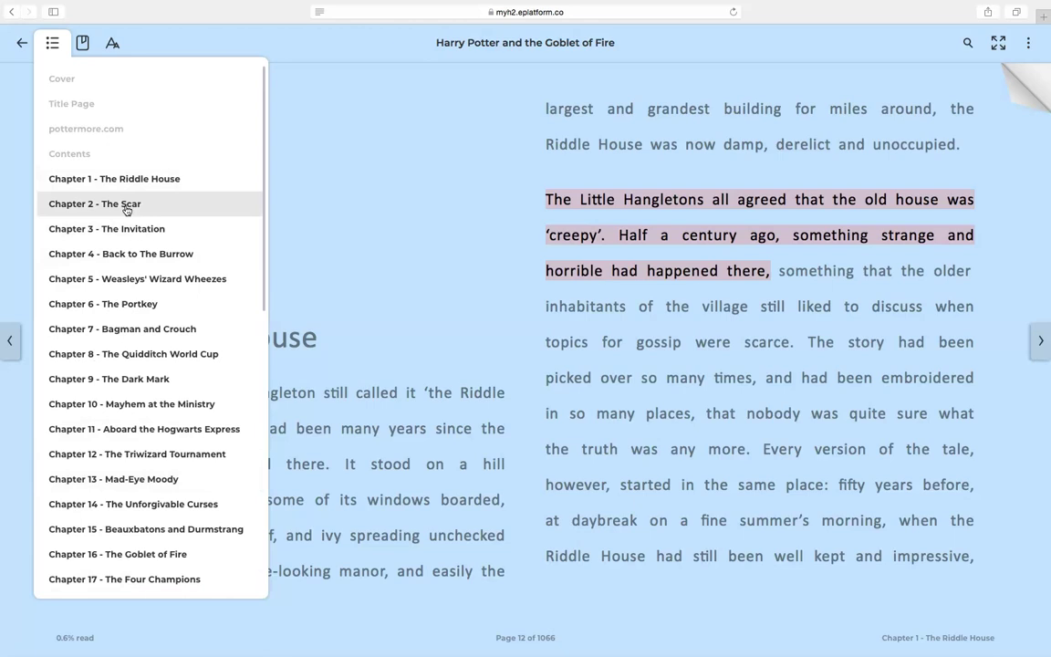
click(126, 206)
click(306, 212)
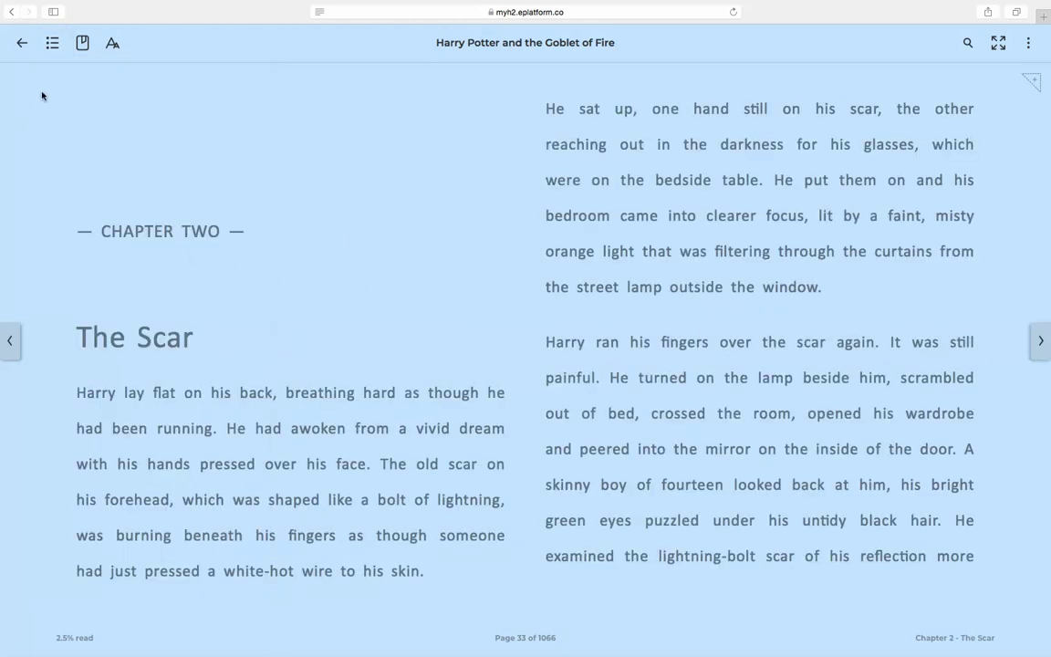
Try out Night Reading in the book's display settings and switch it off again.
click(113, 46)
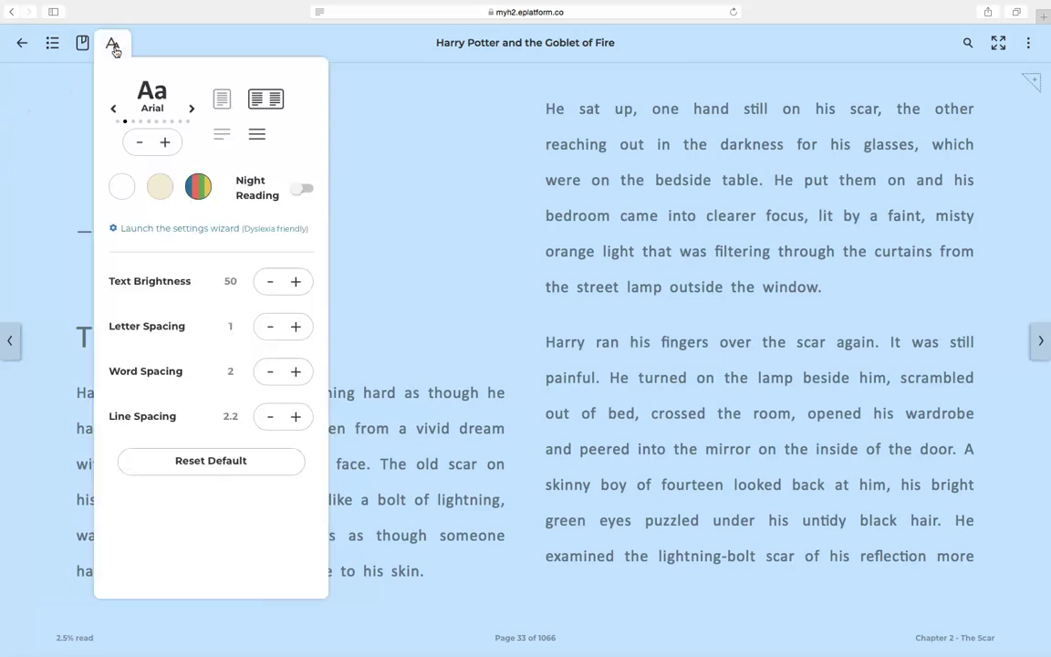
click(304, 190)
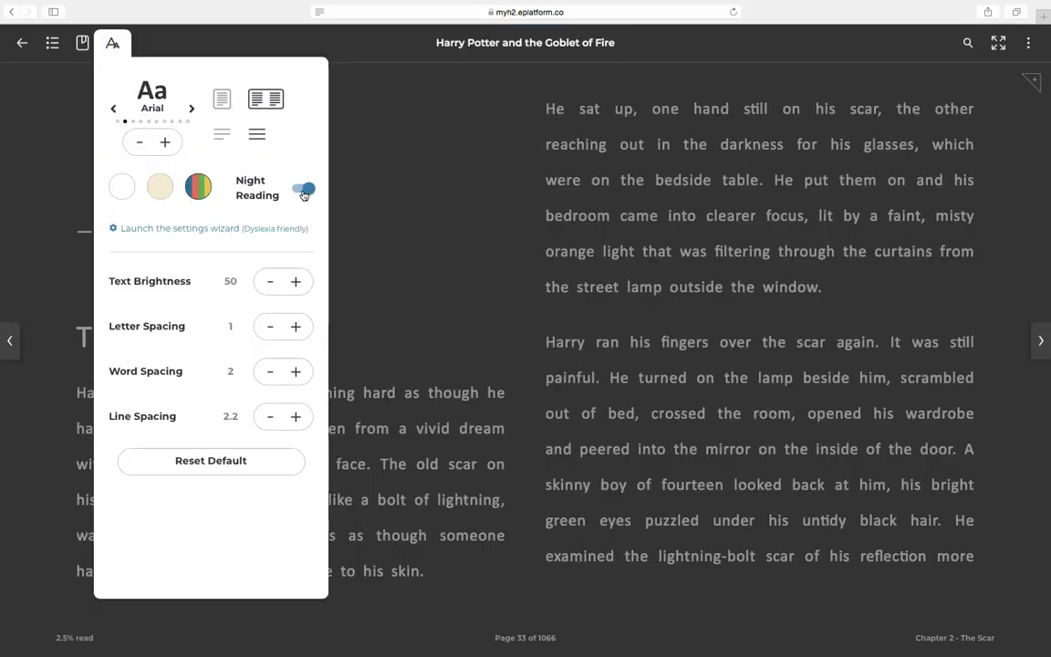
click(301, 192)
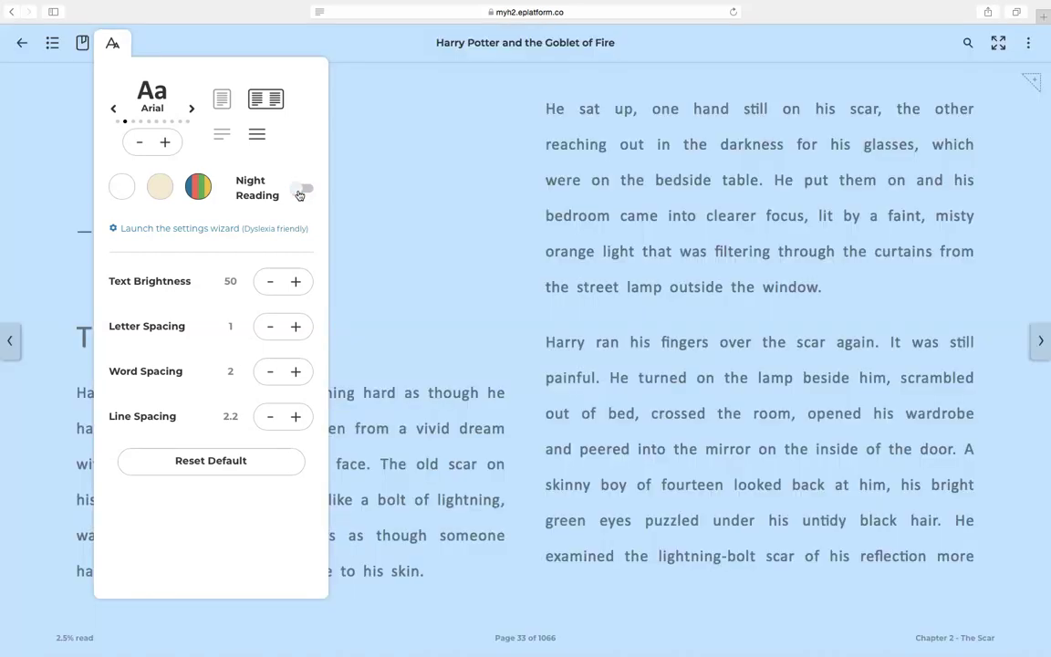
Launch the dyslexia-friendly settings wizard, preview the green background and choose the light purple one.
click(204, 230)
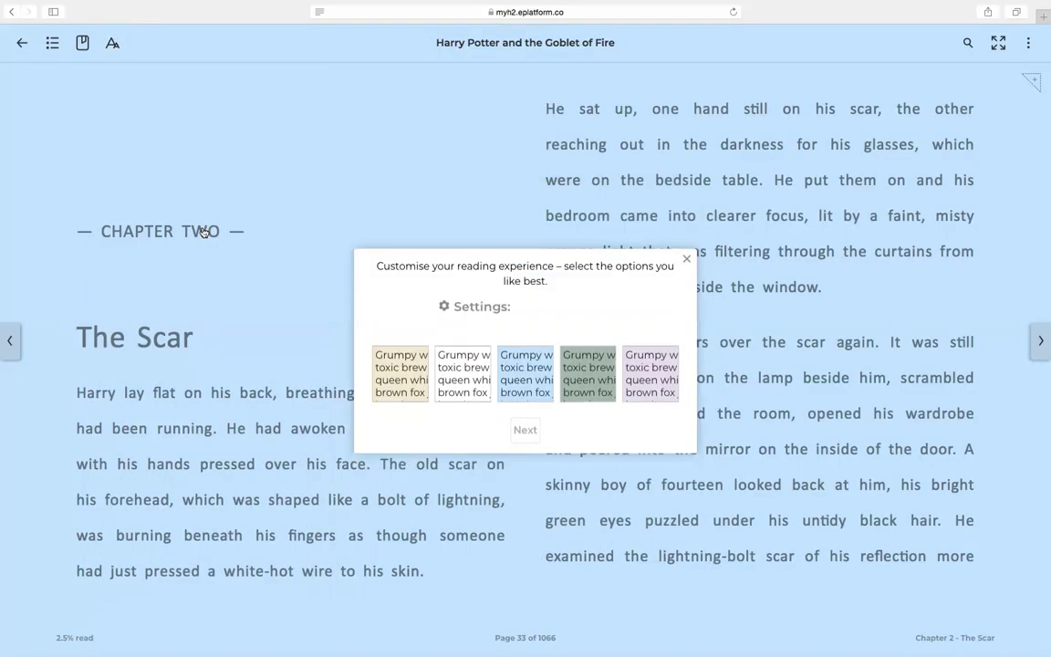
click(588, 374)
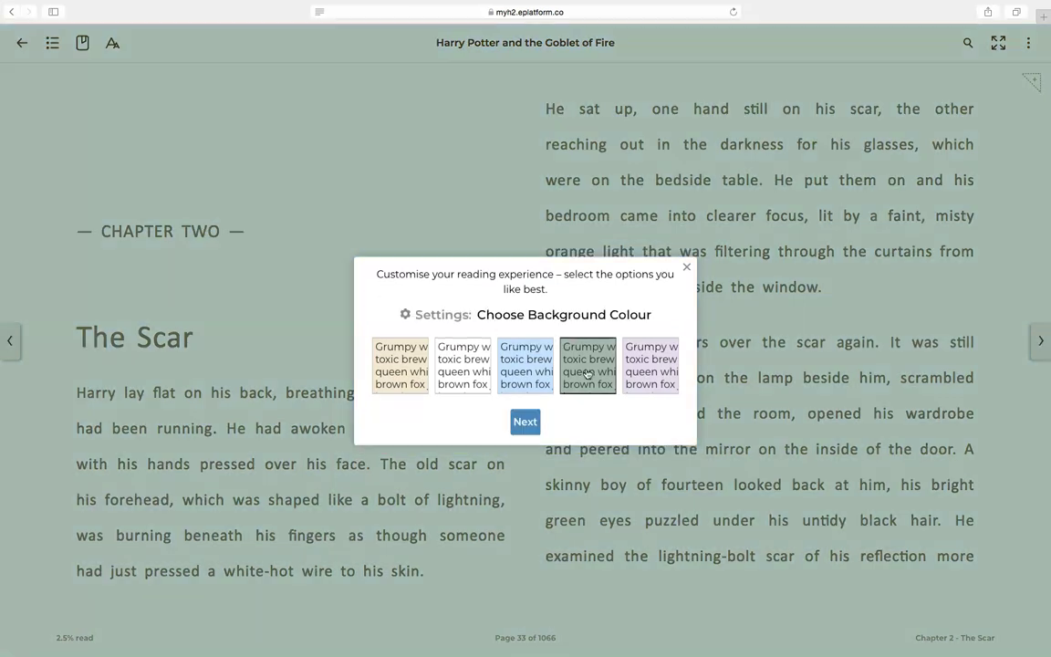
click(646, 370)
click(525, 421)
Choose the fourth, second-largest text size in the settings wizard and complete its remaining option pages.
click(593, 361)
click(549, 401)
click(605, 366)
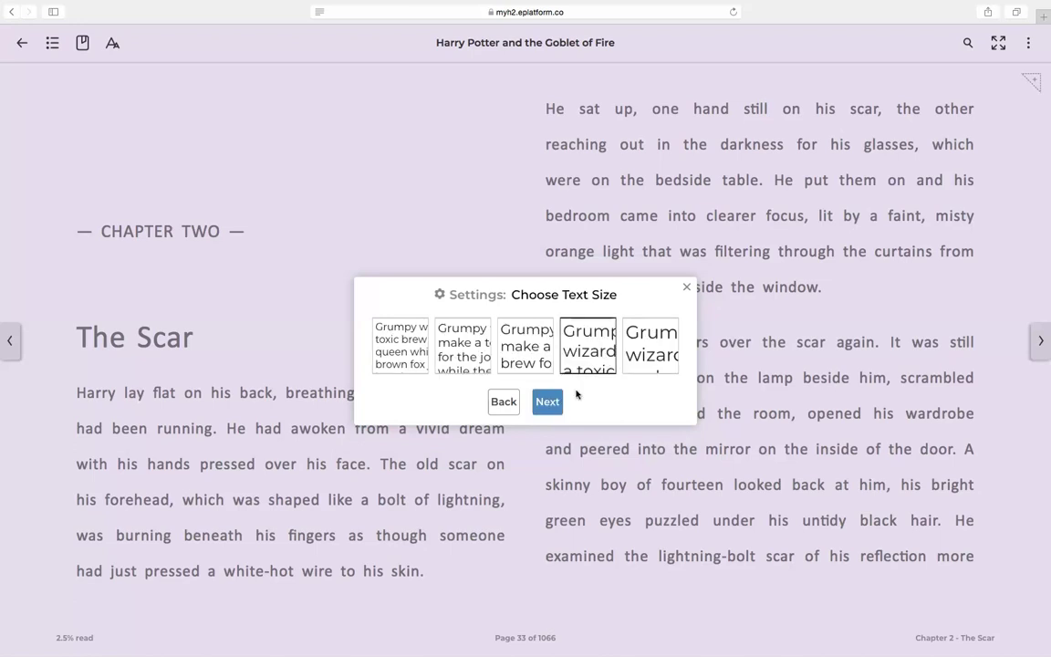
click(557, 401)
click(611, 359)
click(548, 401)
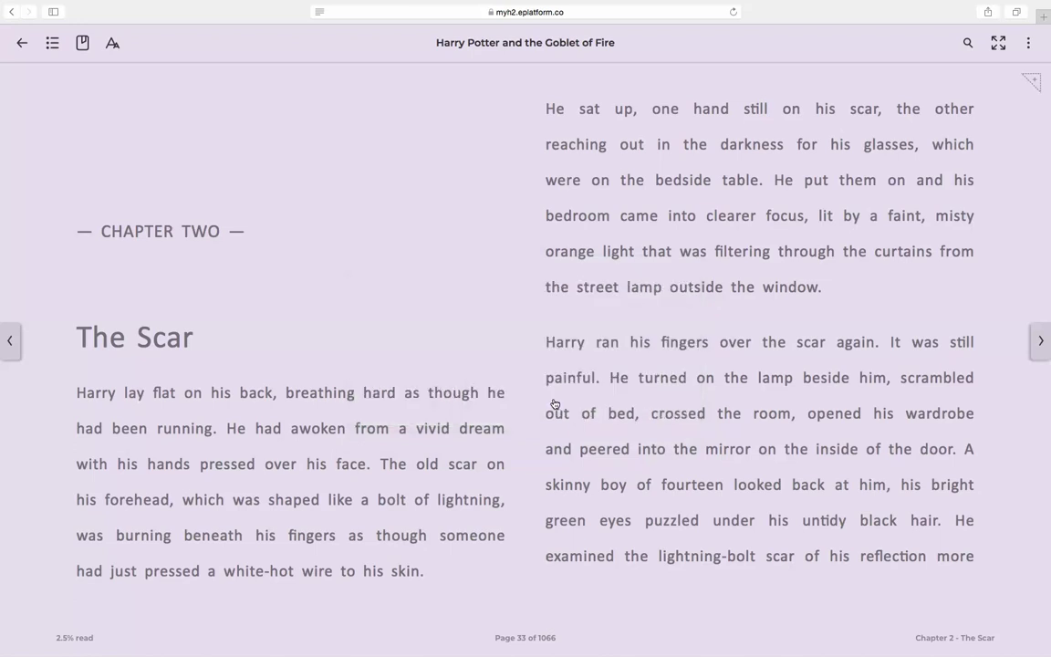
Bookmark the opening page of Chapter 2 and review the book's list of bookmarks, notes and highlights.
click(82, 43)
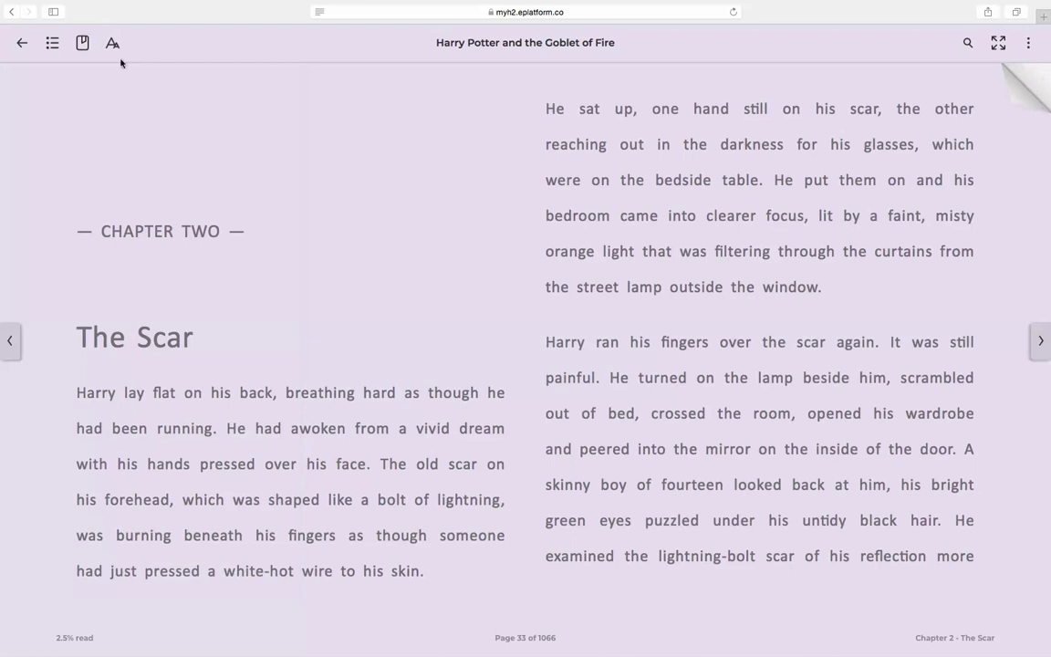
click(79, 44)
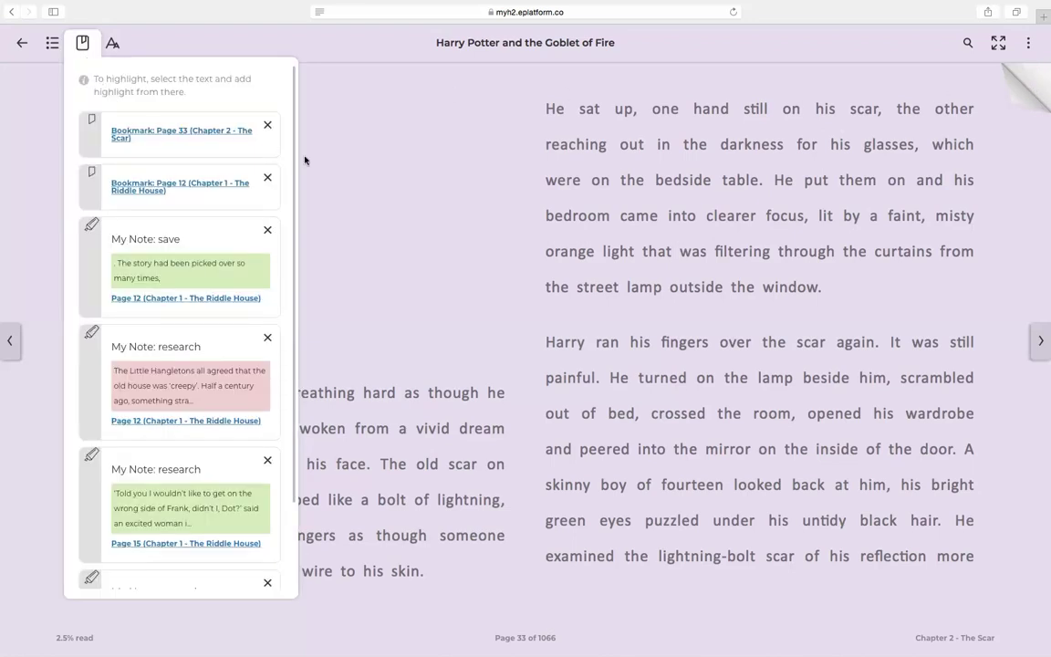
click(352, 169)
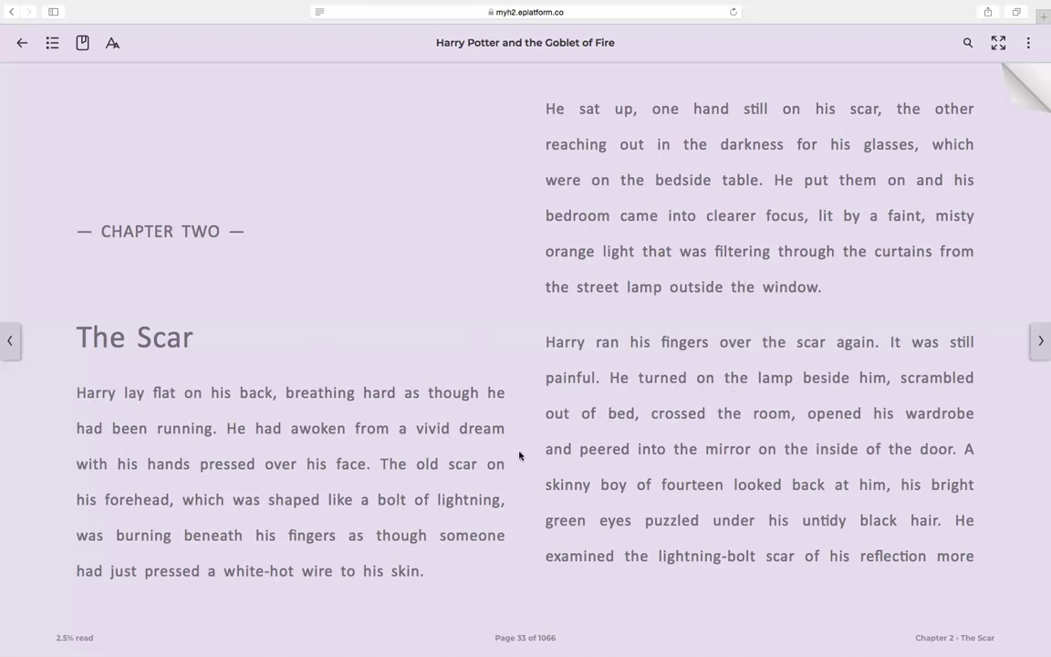
Look up the definition of "wardrobe" from the page, view its Google results and return to the book.
double_click(920, 415)
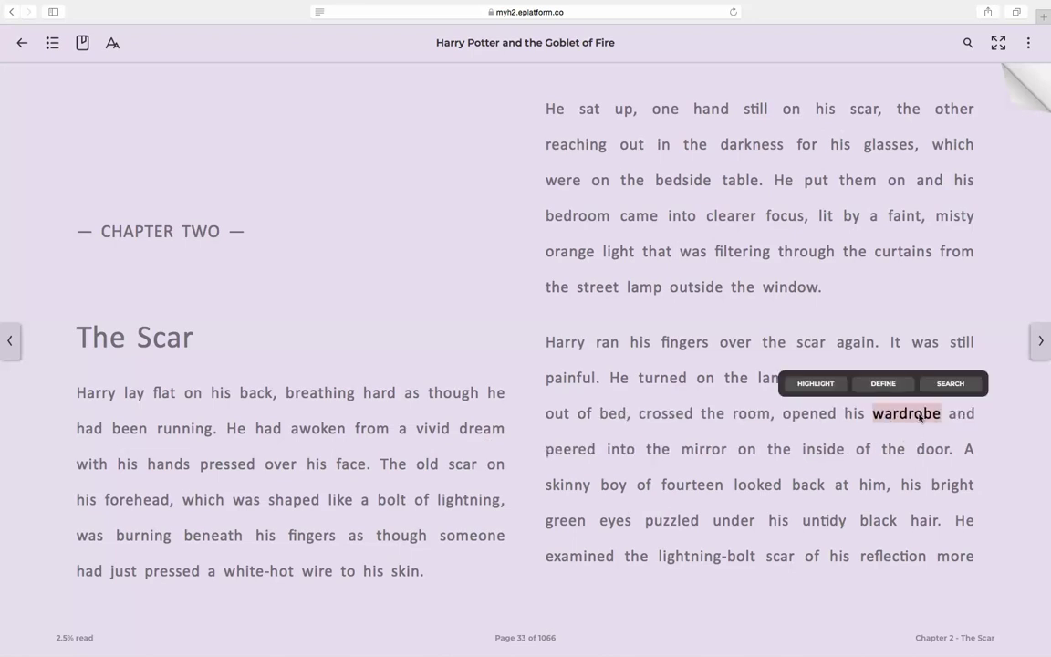
click(882, 384)
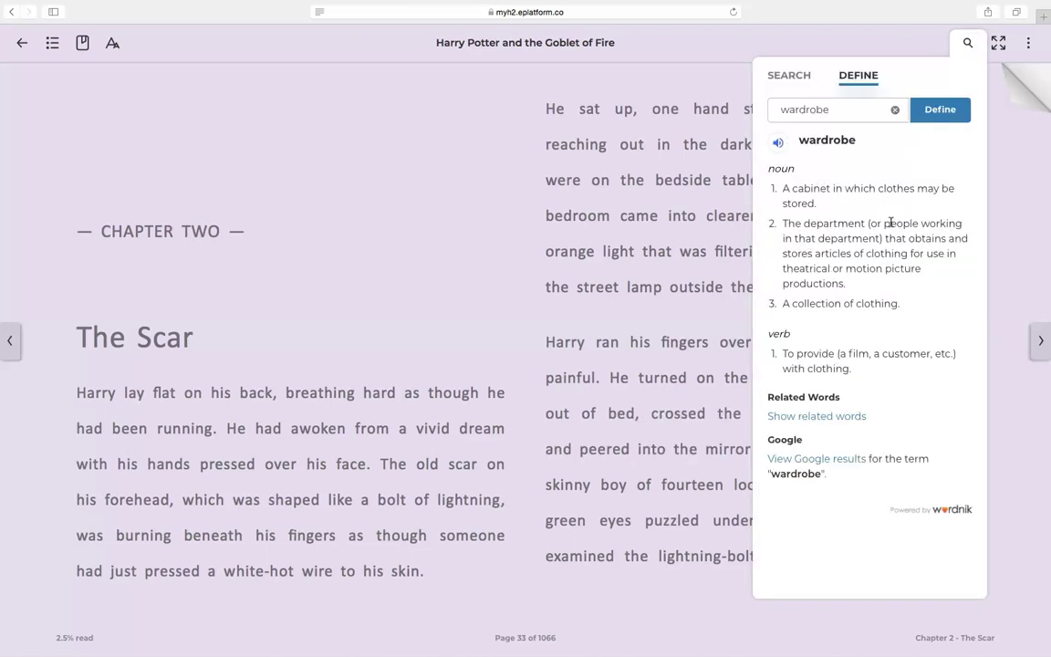
click(826, 465)
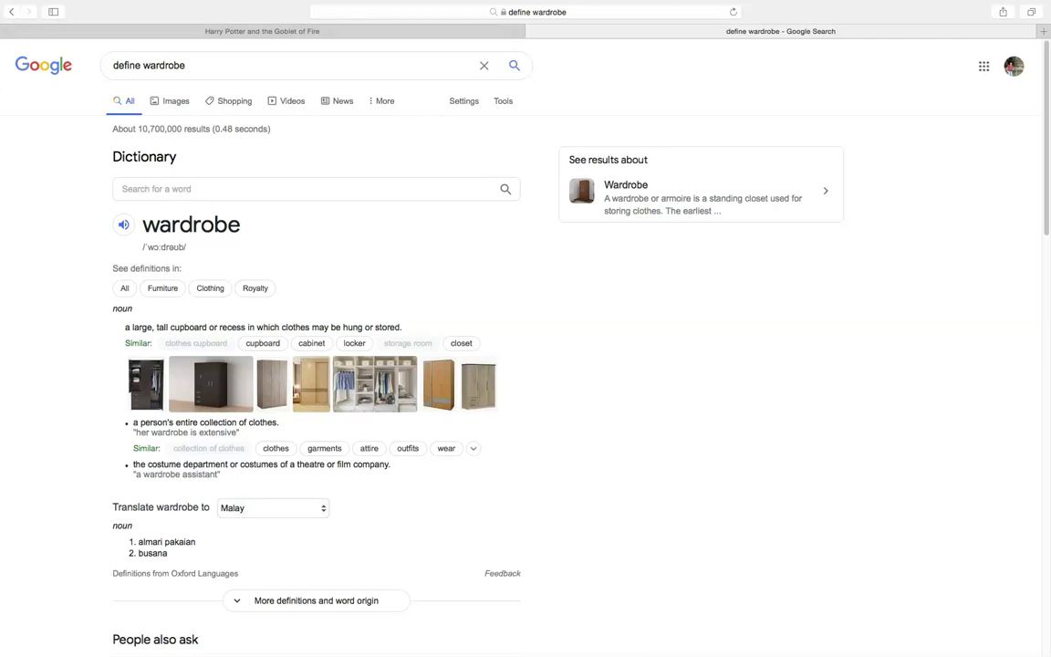
key(super+w)
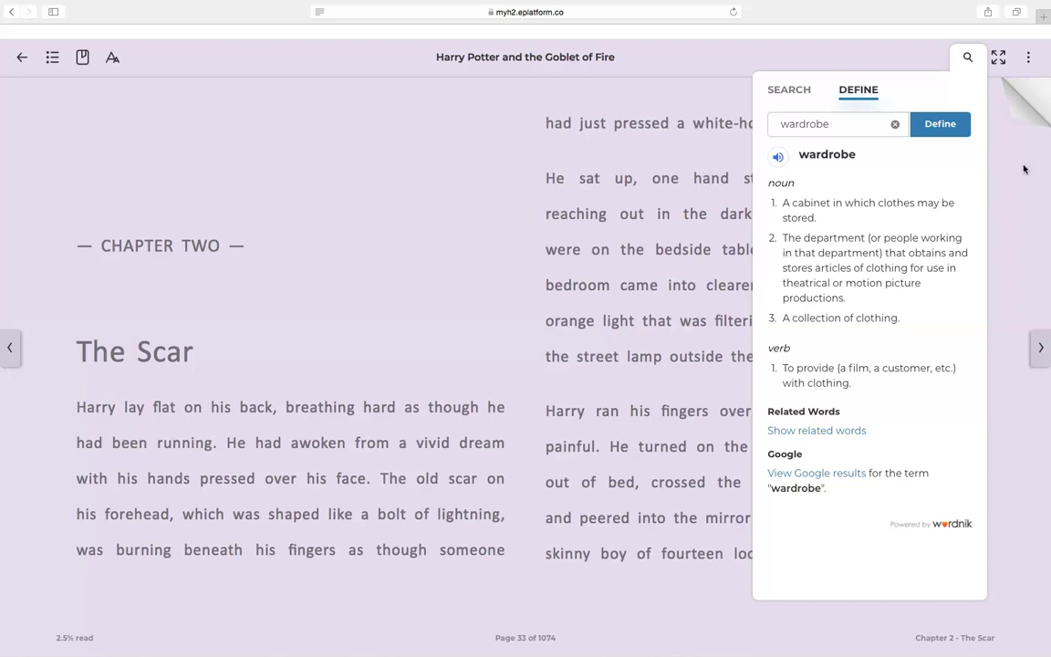
Return the loan of Harry Potter and the Goblet of Fire from within the reader.
click(1029, 57)
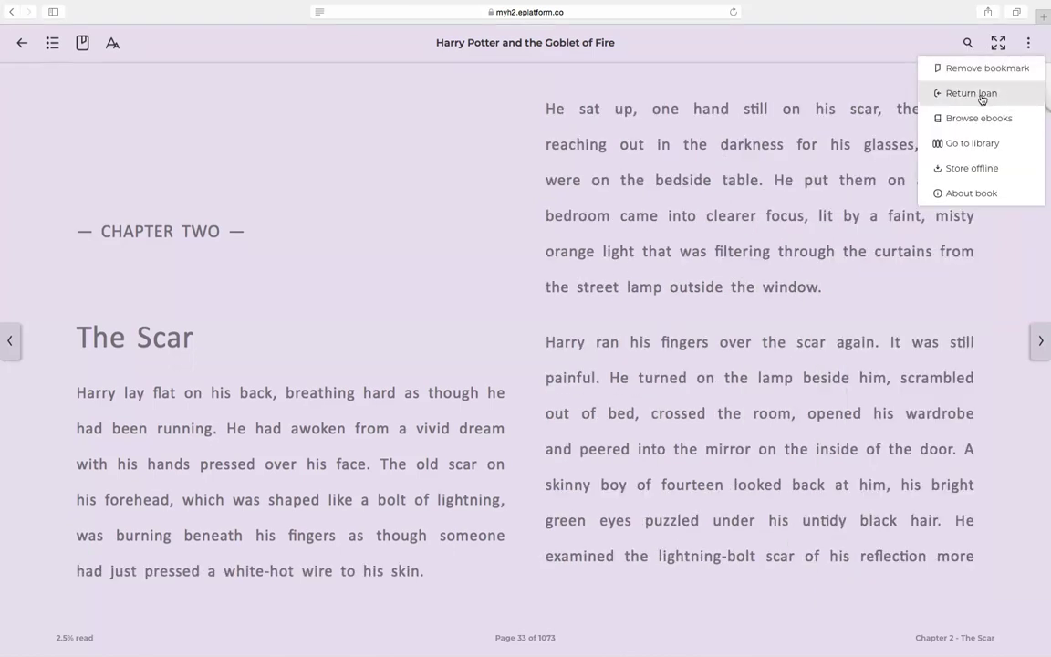
click(983, 99)
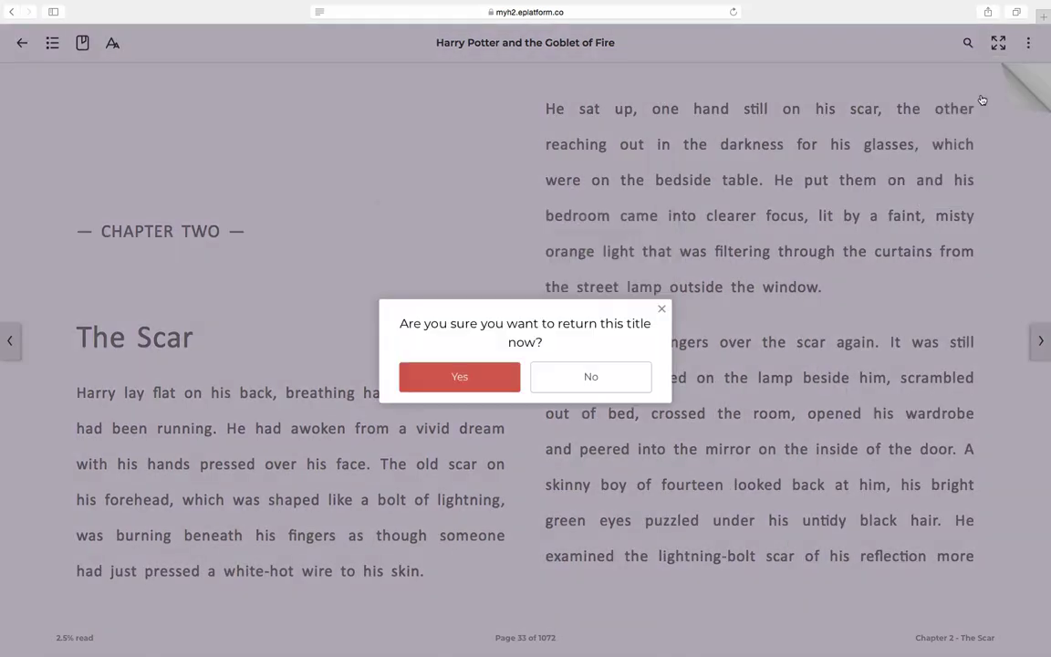
click(479, 384)
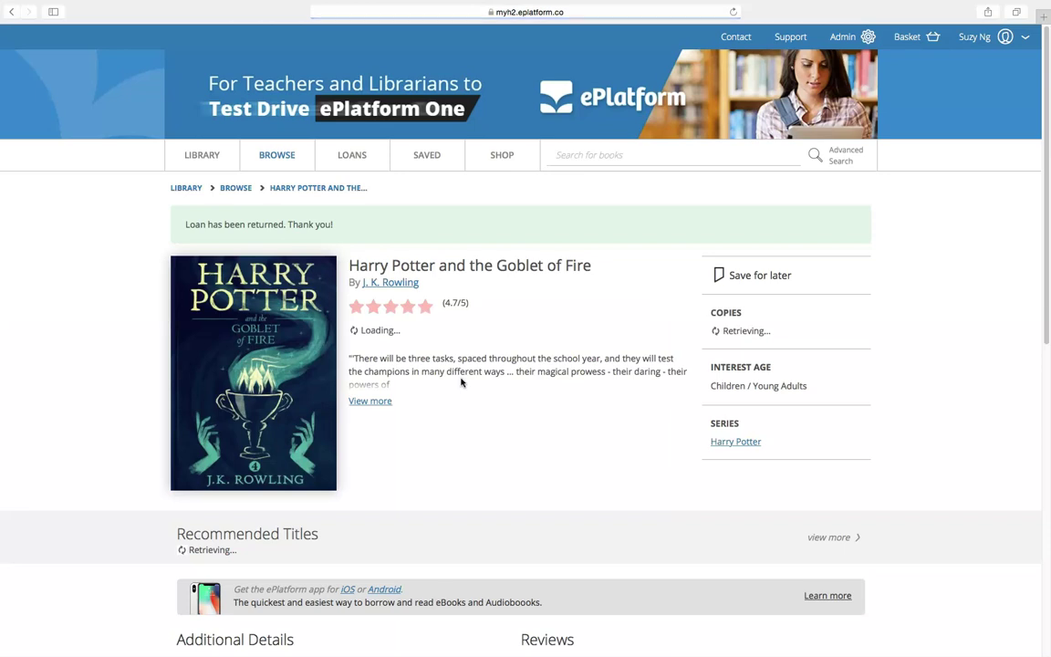
Find the audiobook A Wrinkle in Time among the browsed titles, open its details page and look it over.
click(284, 159)
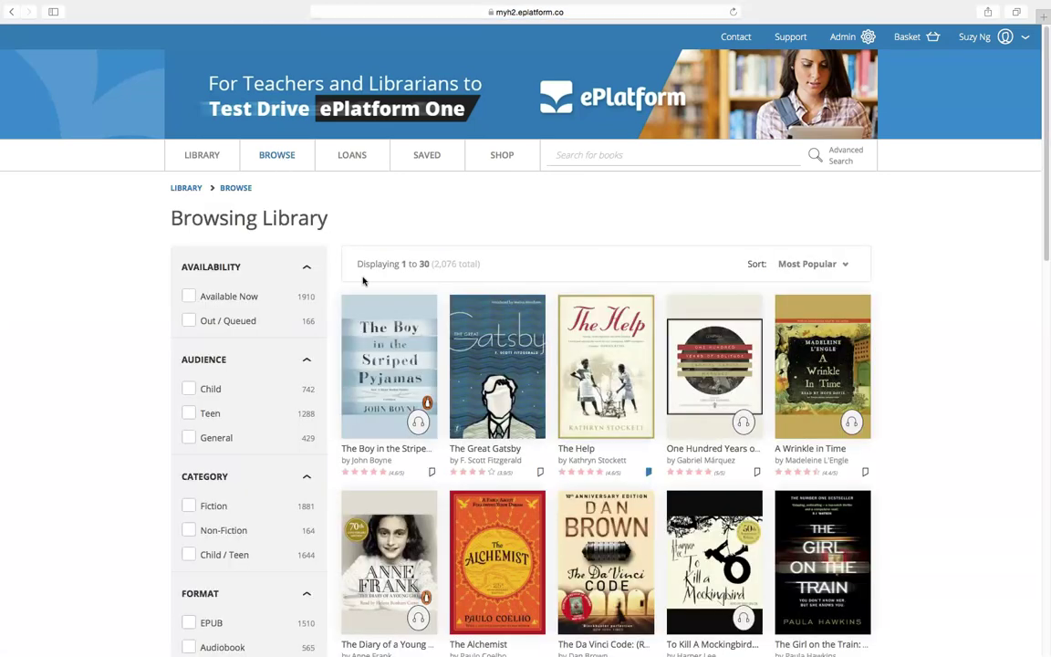
scroll(718, 391, down, 5)
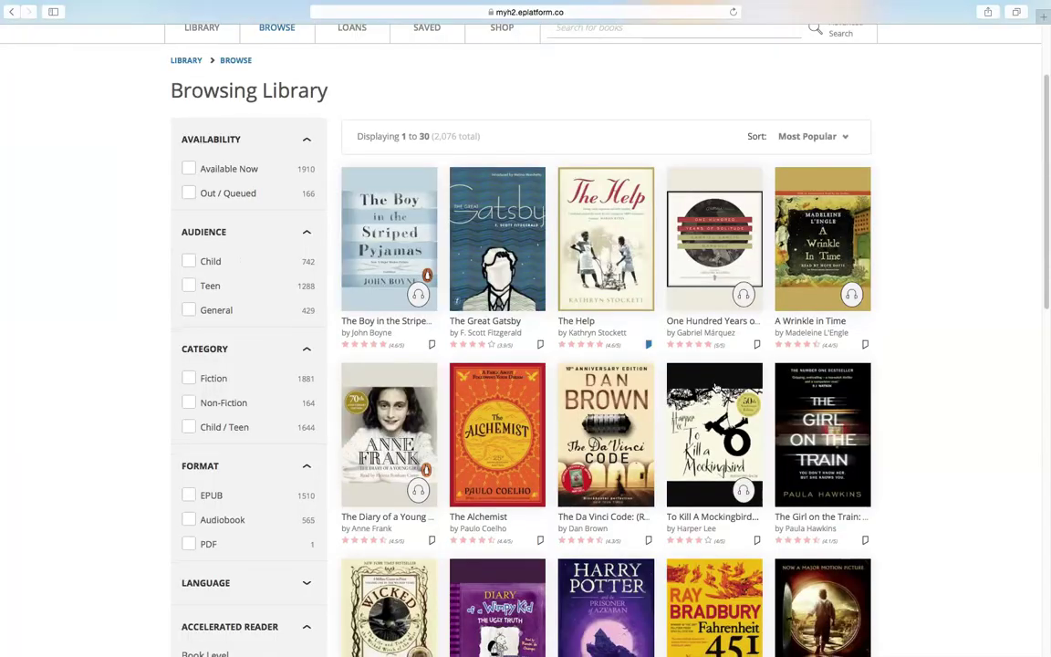
click(823, 177)
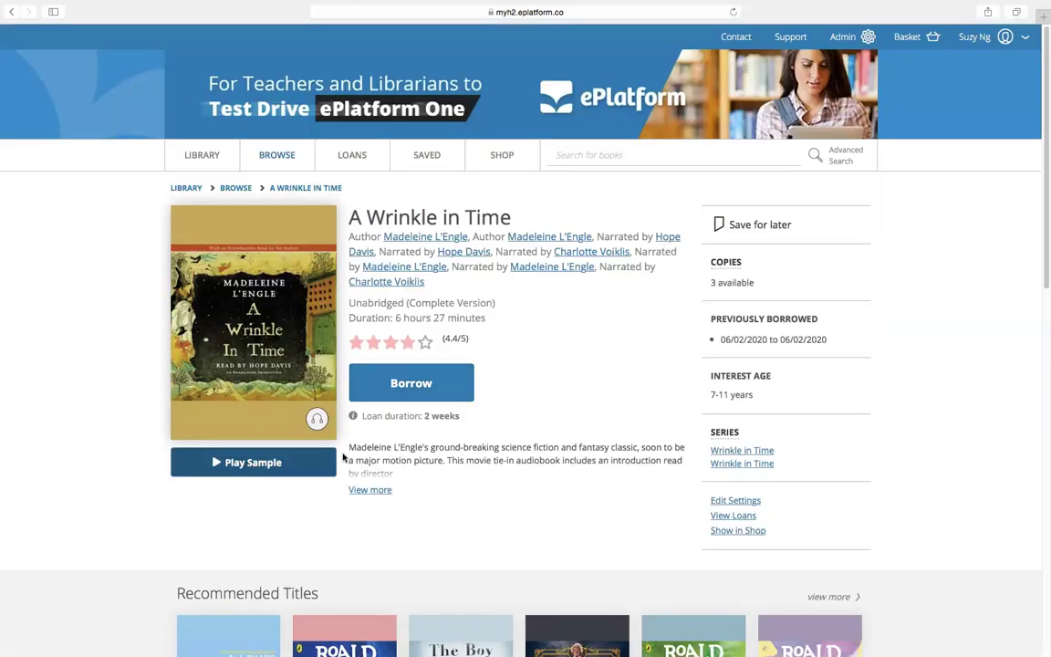
scroll(430, 416, down, 3)
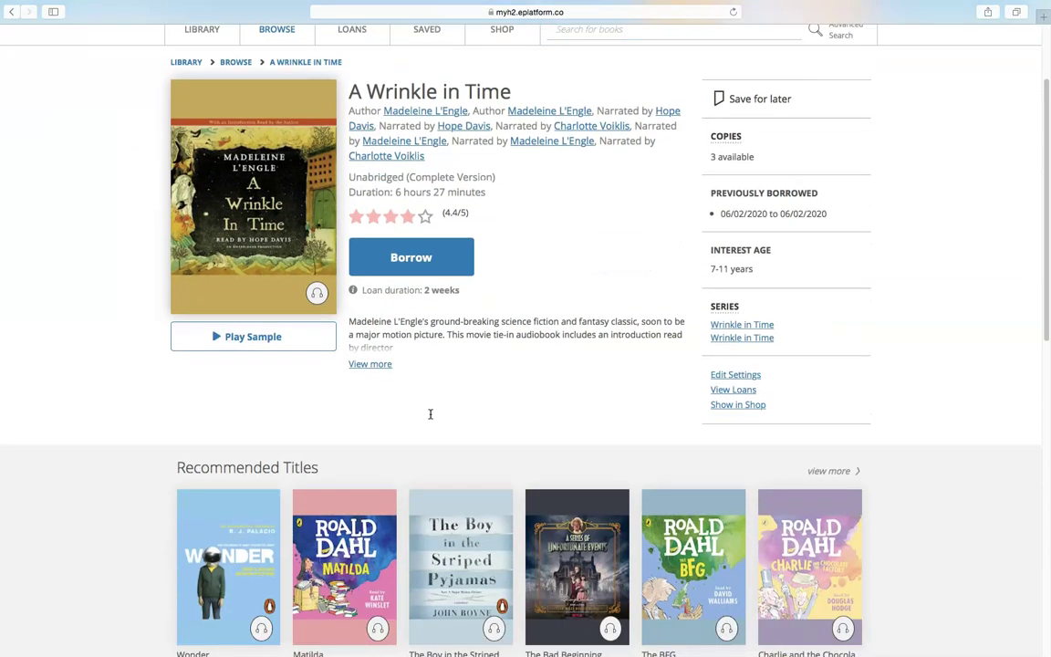
scroll(430, 415, up, 2)
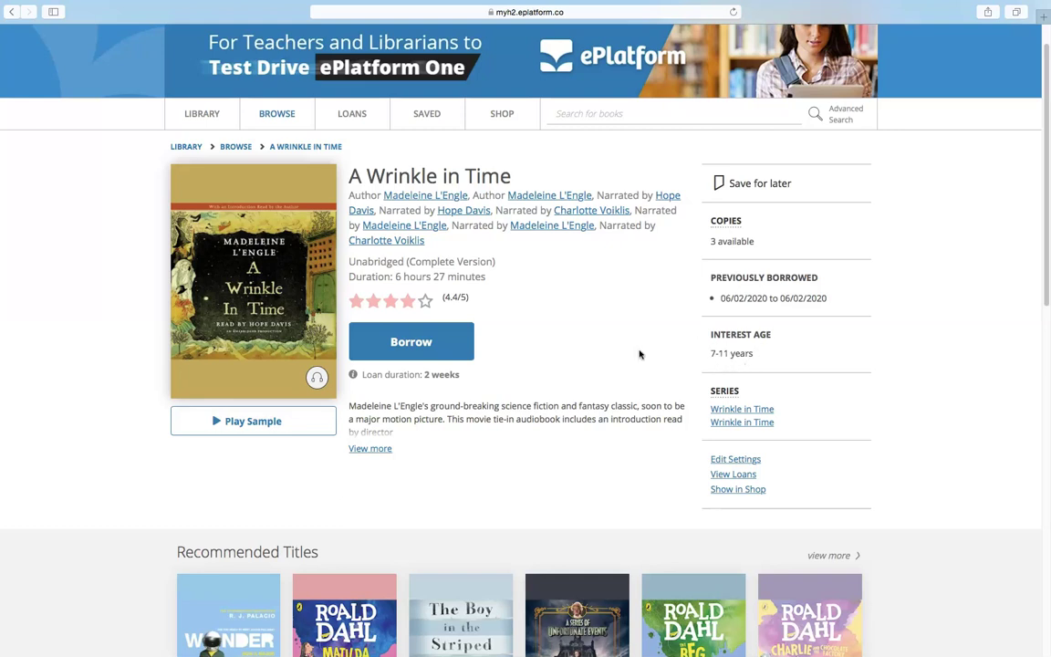
Borrow the audiobook A Wrinkle in Time, play the start of Chapter 1, then pause it and leave the player.
click(423, 345)
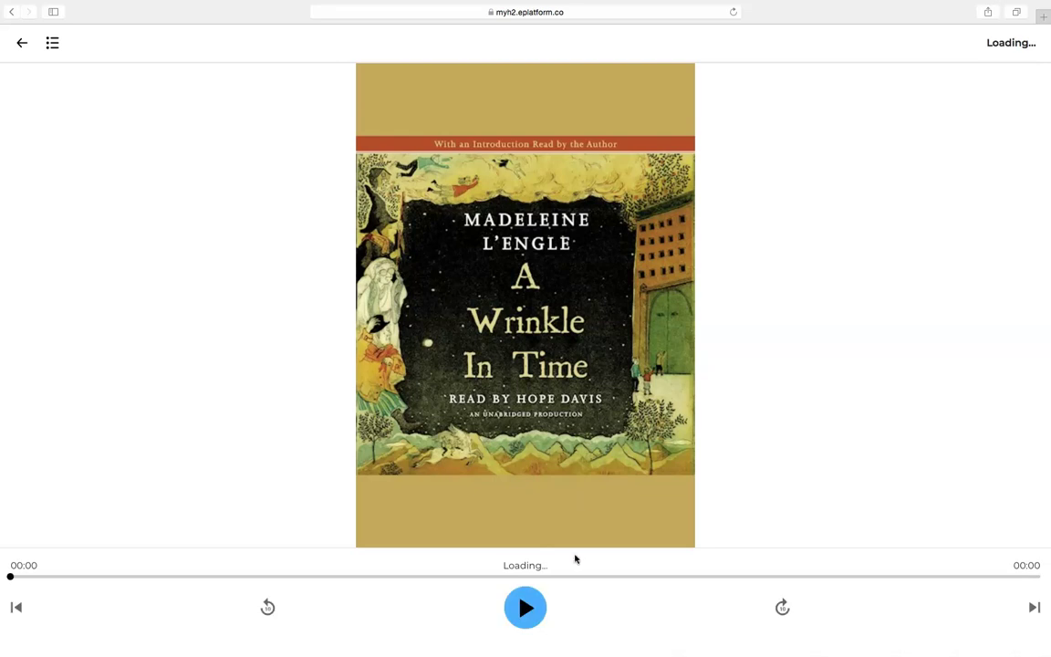
click(525, 612)
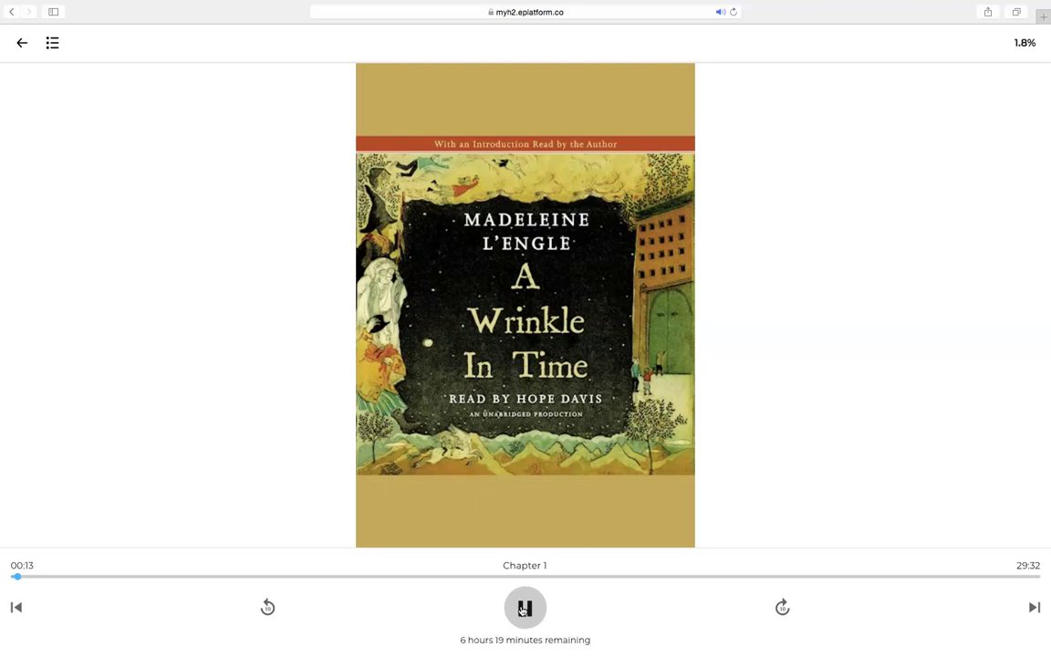
click(523, 610)
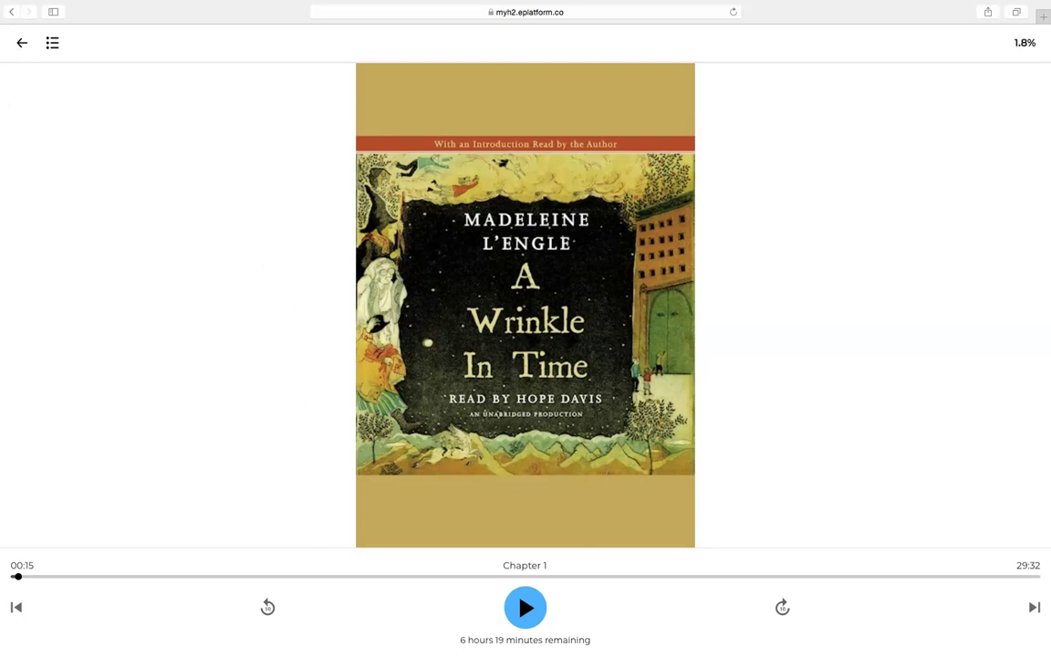
click(19, 46)
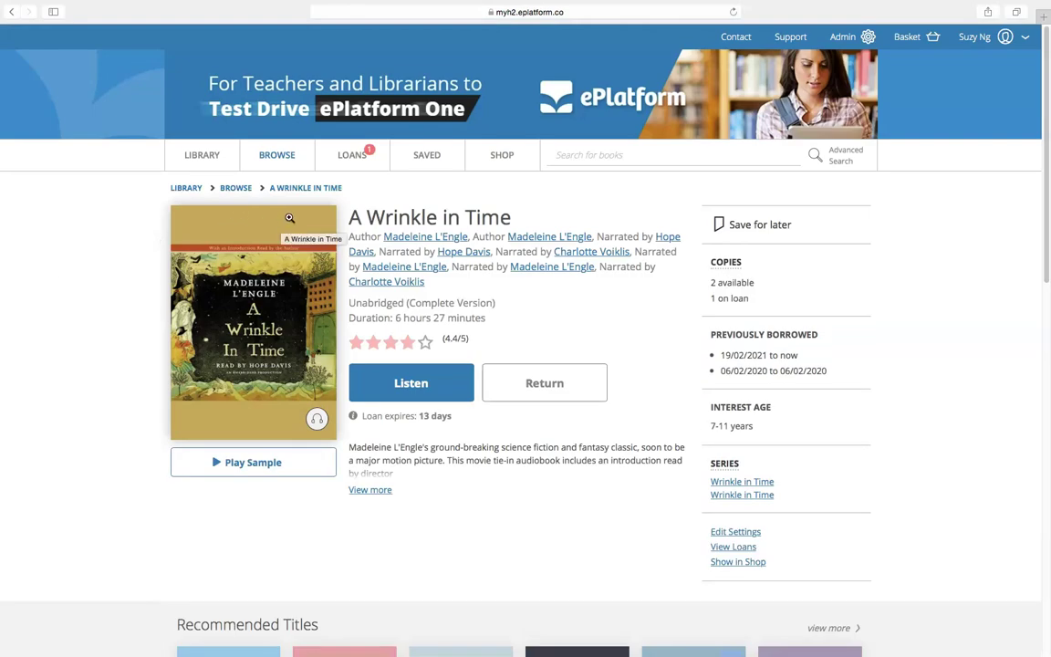
Open the account's loans page, show the loan history and look through the past loans.
click(359, 160)
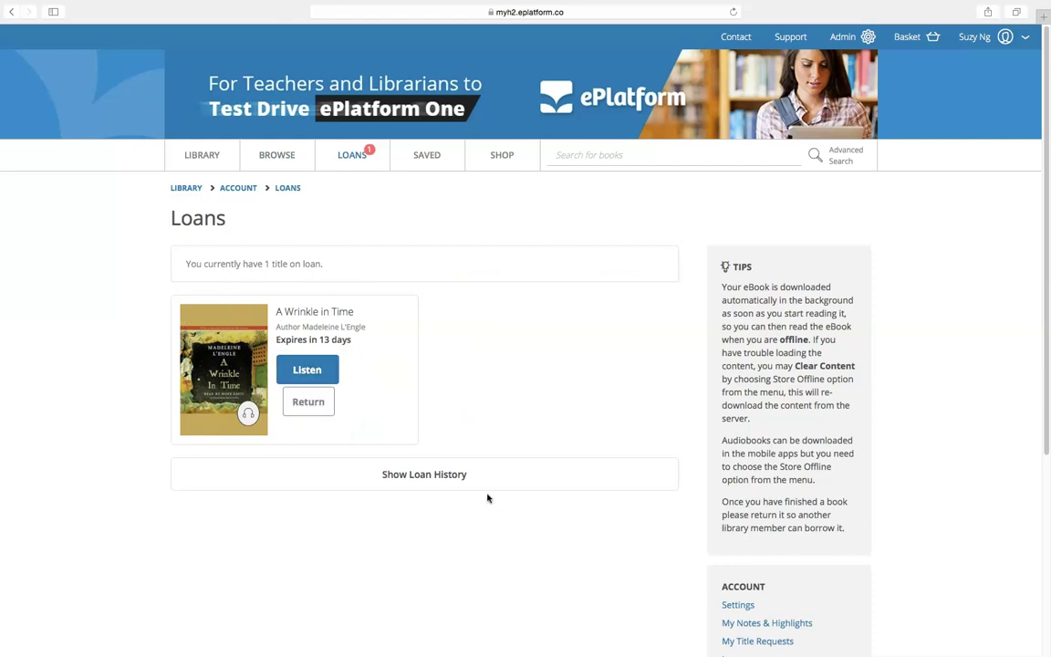
click(442, 476)
scroll(445, 478, down, 1)
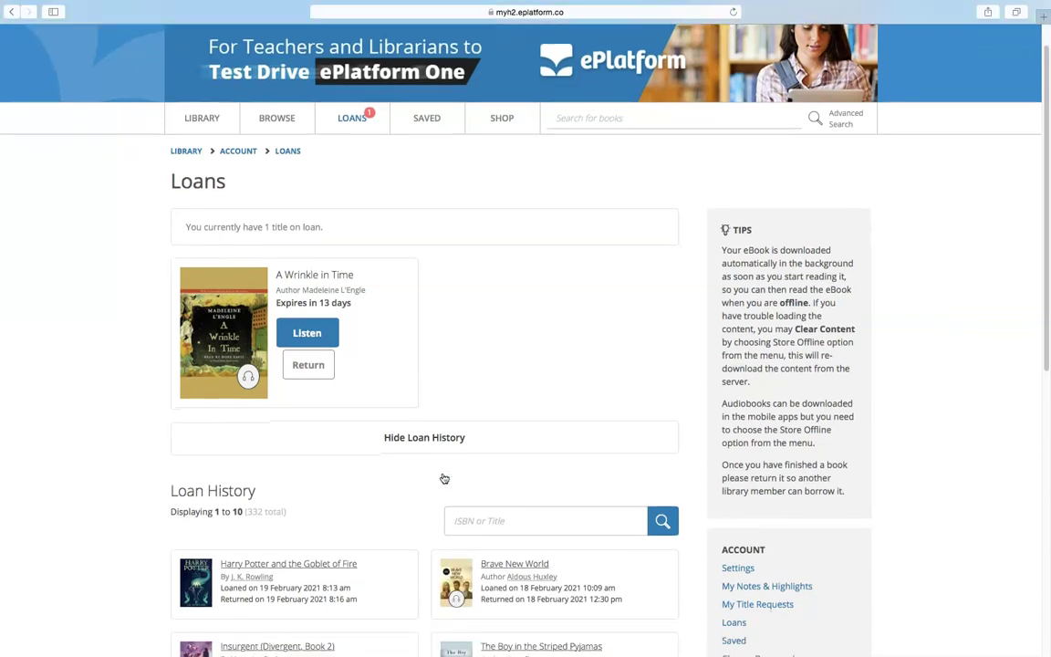
scroll(445, 478, down, 5)
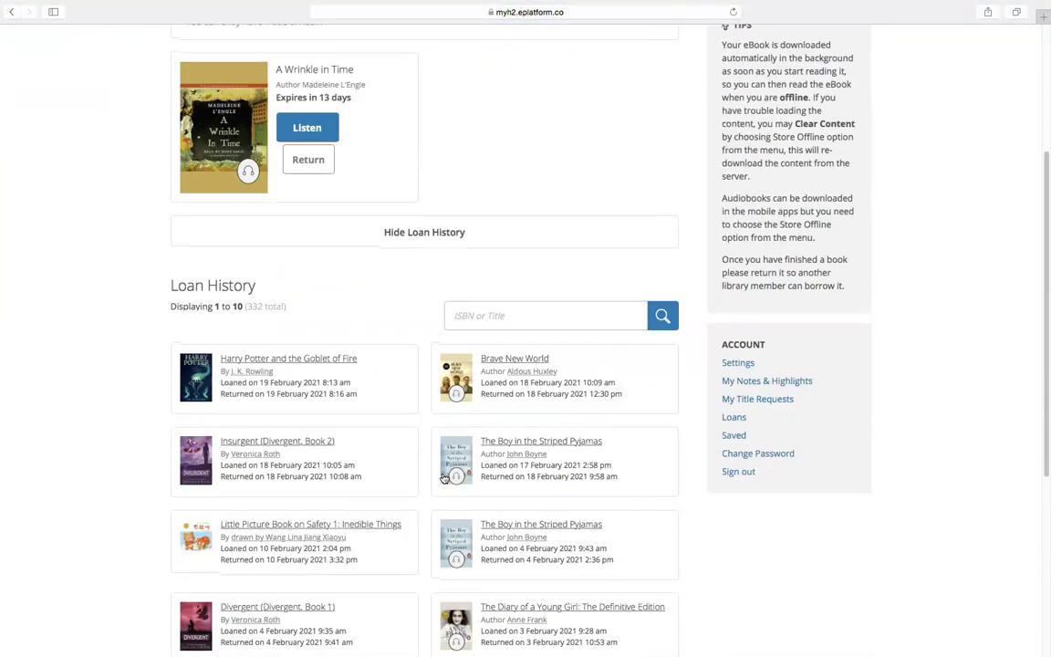
scroll(444, 478, up, 6)
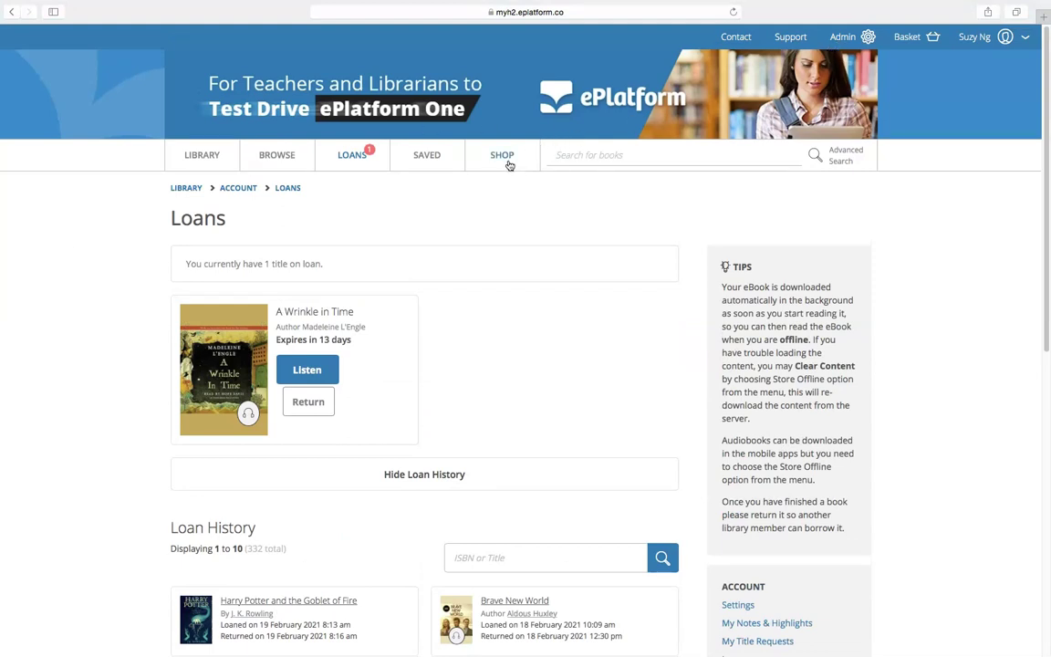
Open Analytics and Reports in the site administration and examine the overview charts of loans and reserves per month.
click(843, 37)
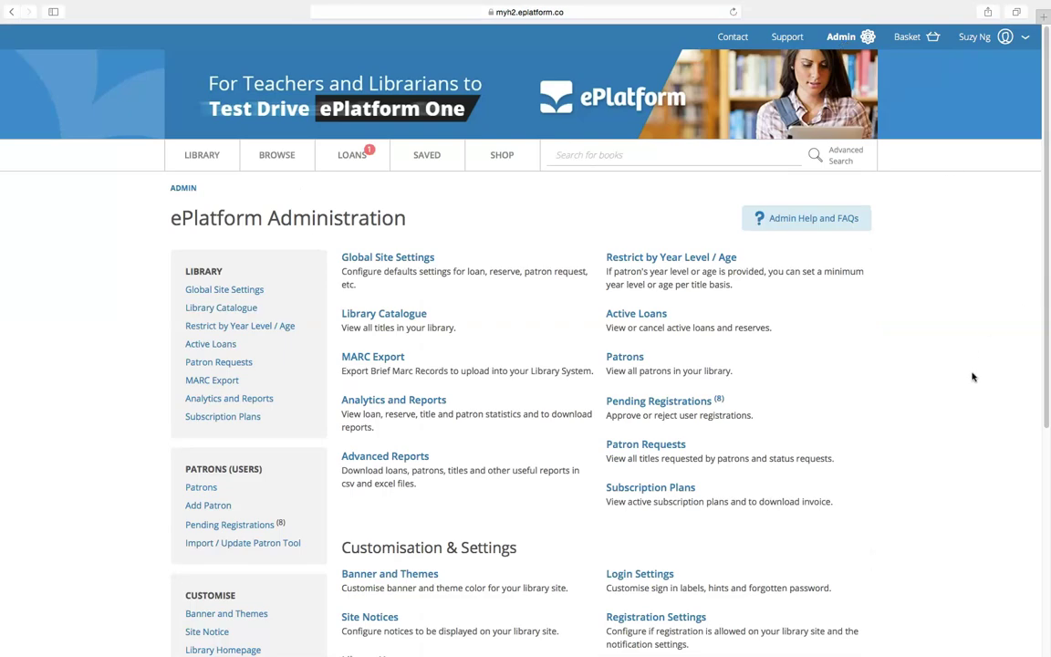
click(421, 402)
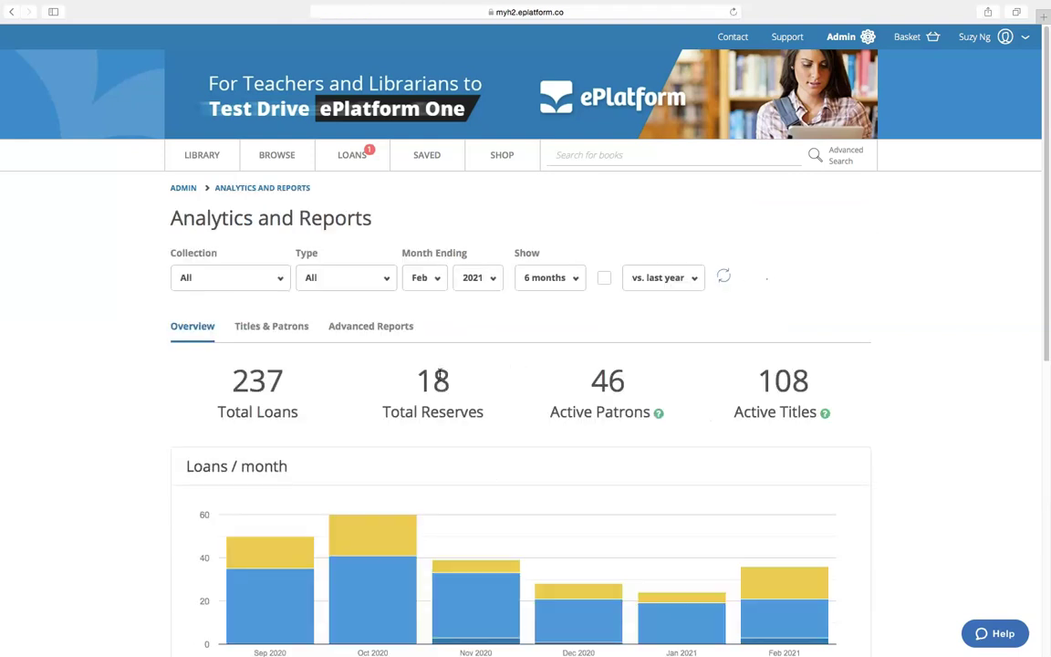
scroll(456, 401, down, 1)
scroll(456, 400, down, 3)
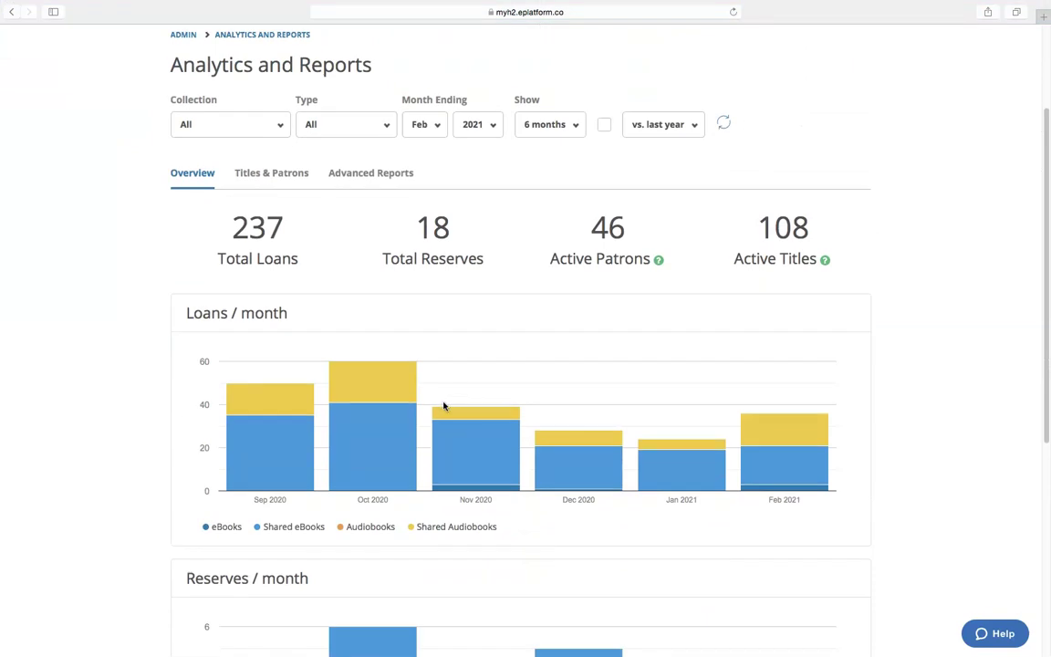
mouse_move(468, 440)
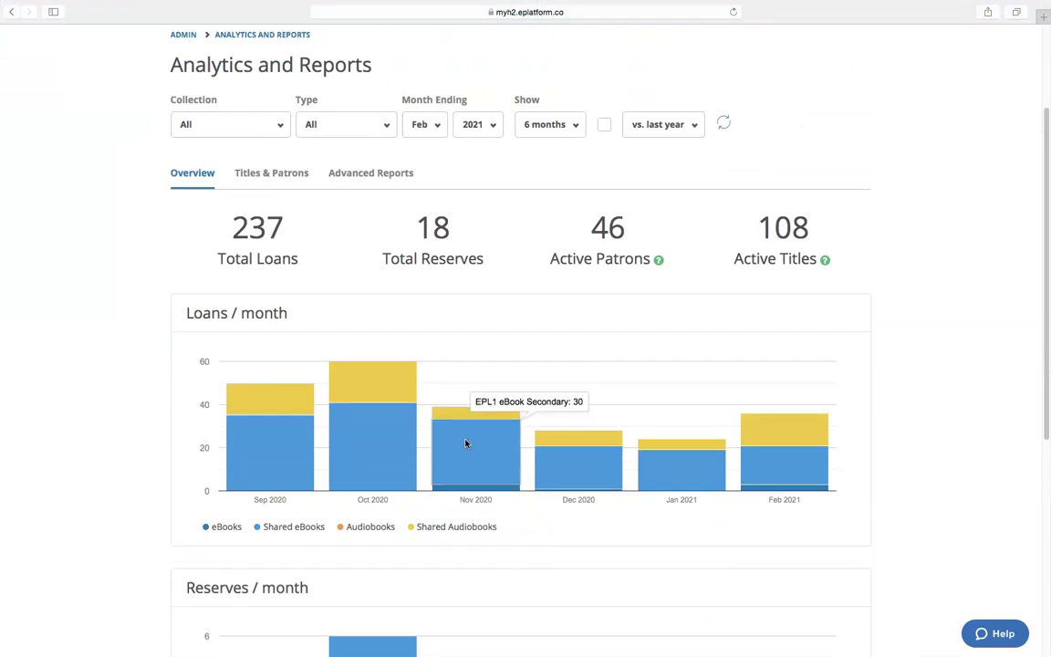
mouse_move(478, 417)
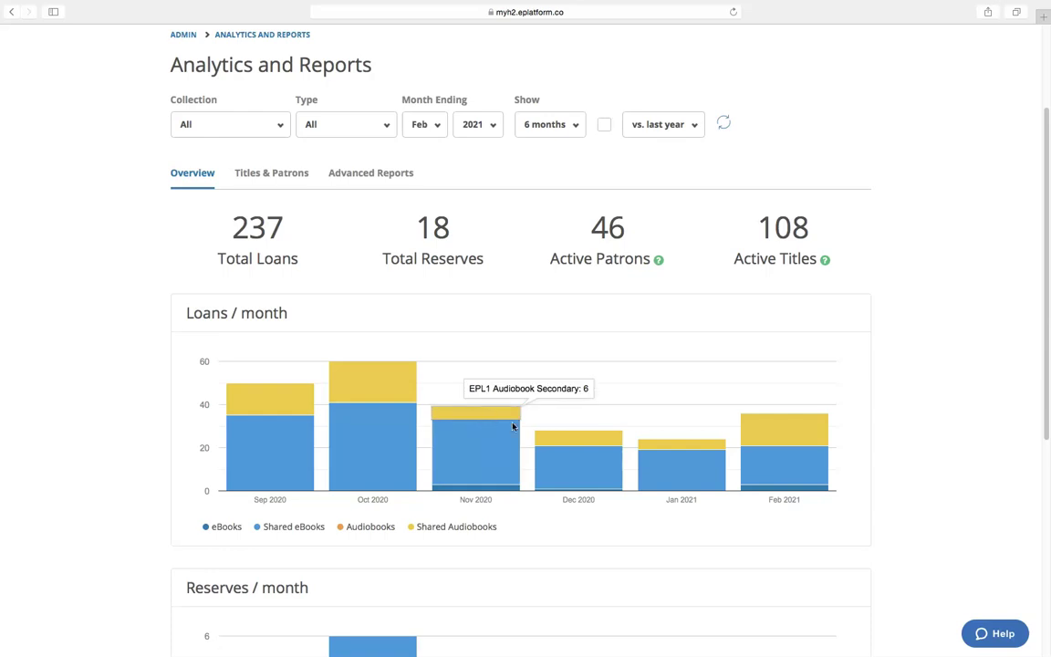
mouse_move(779, 489)
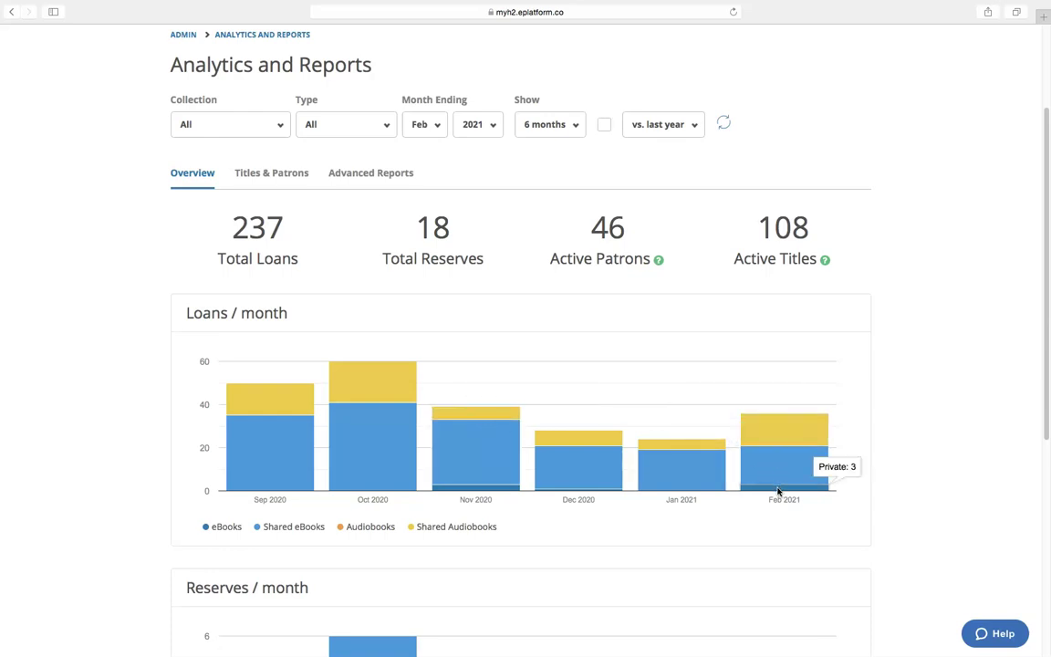
scroll(635, 533, down, 3)
scroll(634, 533, down, 2)
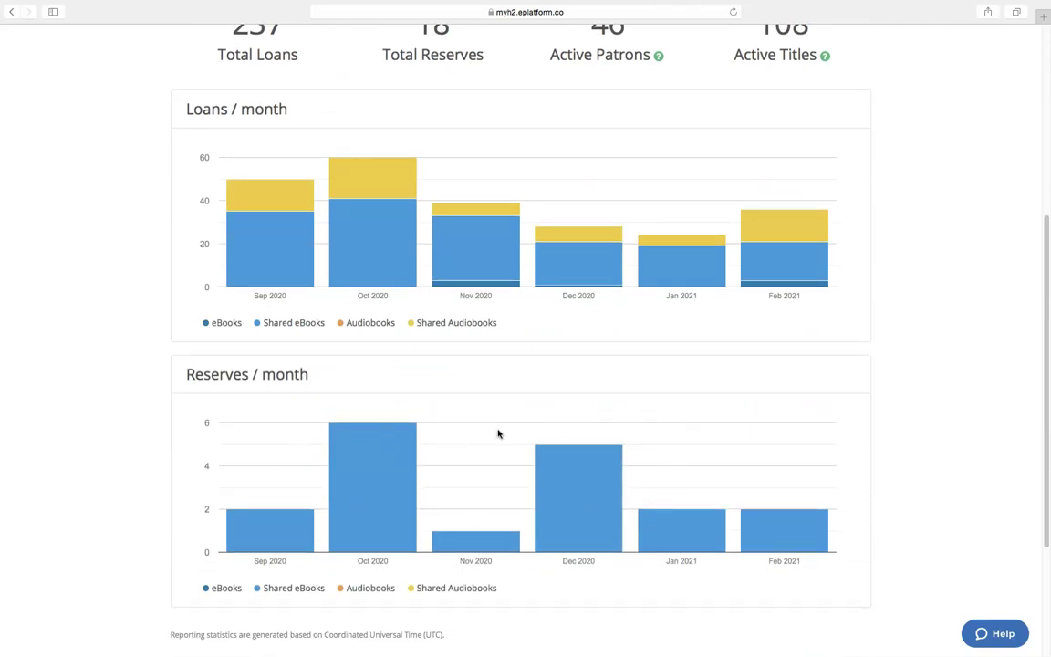
scroll(500, 435, up, 3)
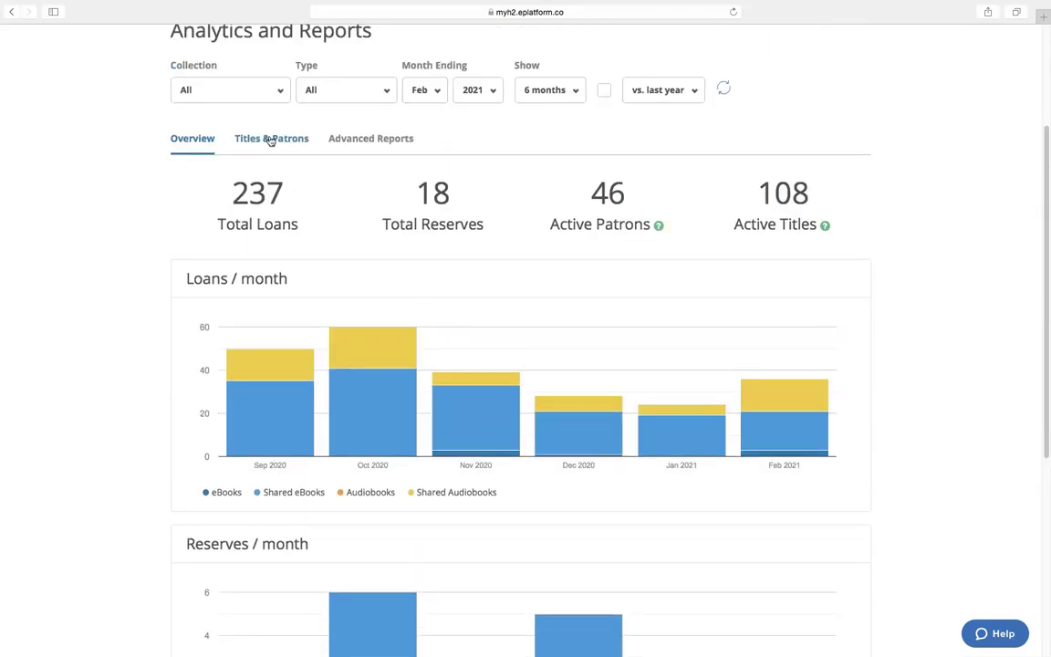
Review the Titles & Patrons report, looking through the titles and patrons sorted by highest loans.
click(270, 140)
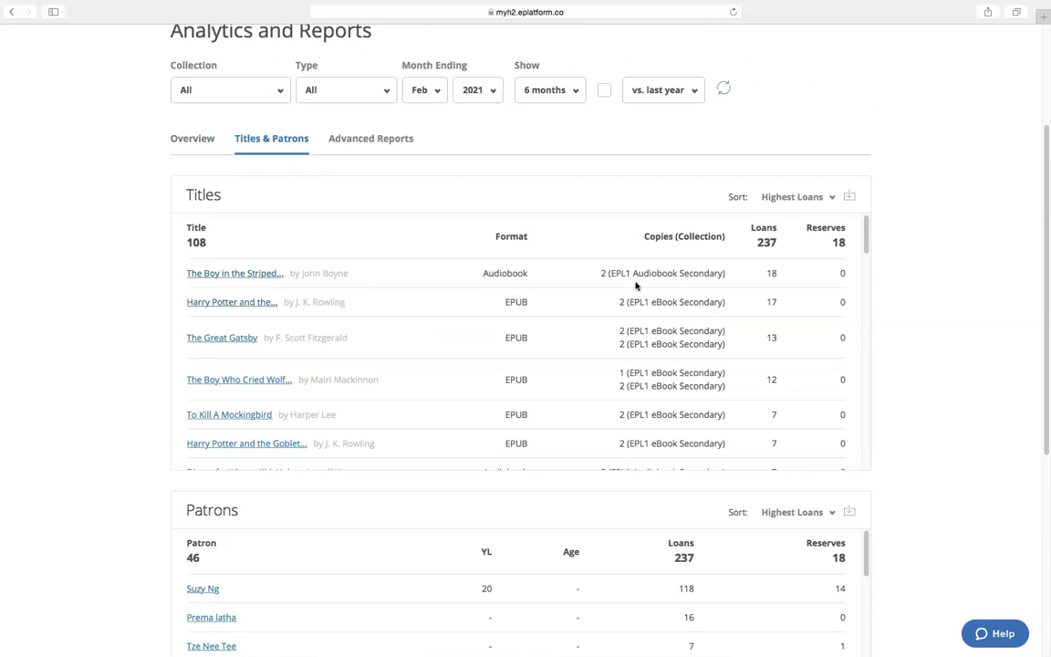
scroll(662, 381, down, 5)
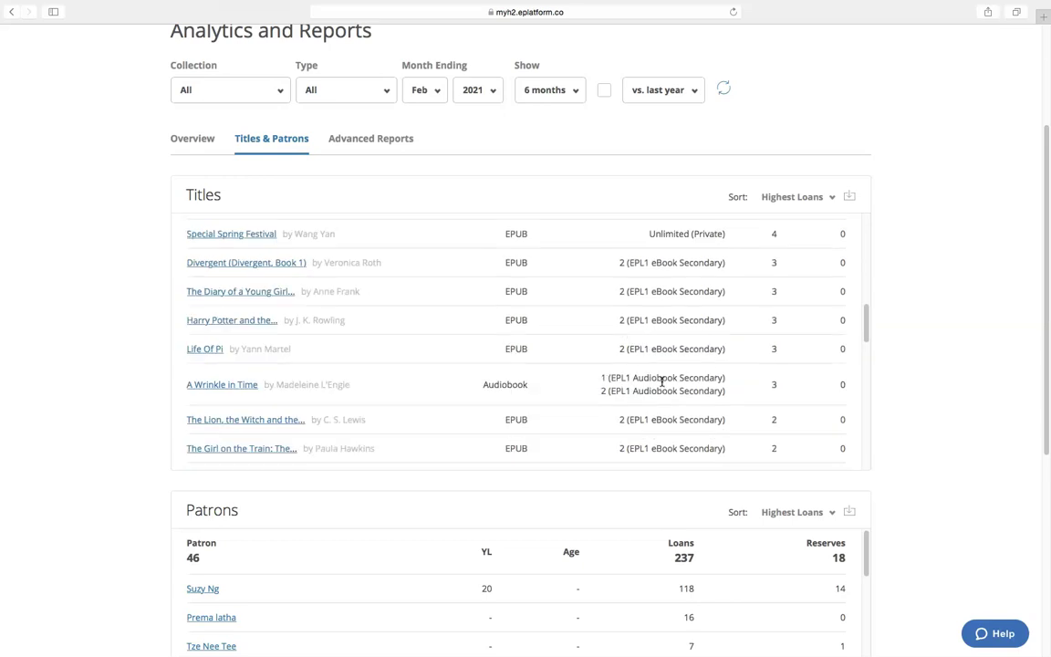
scroll(926, 425, down, 2)
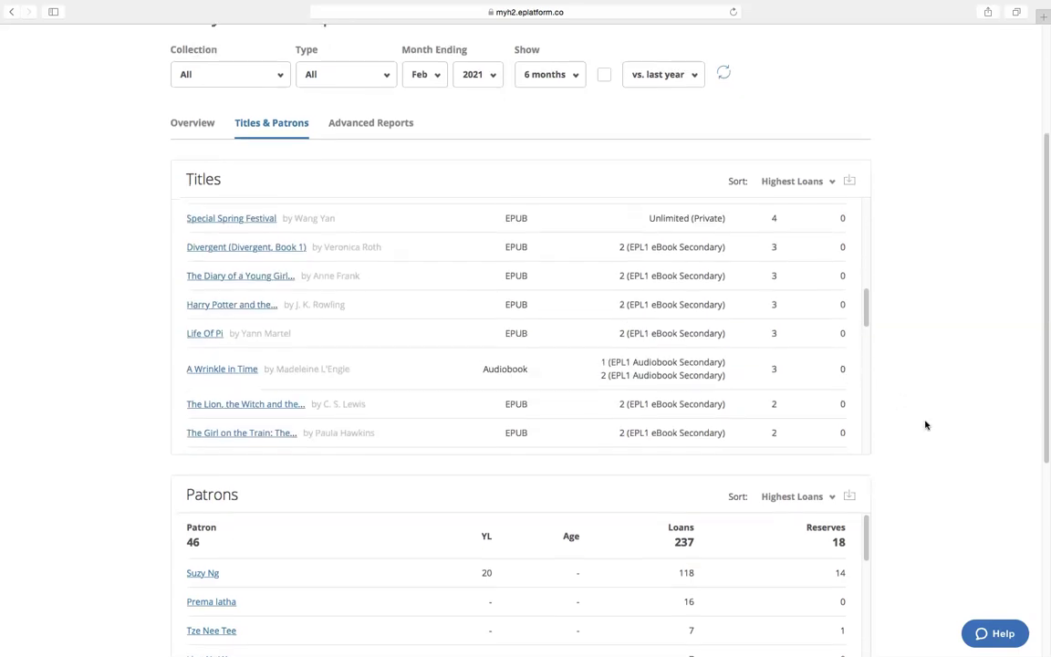
scroll(925, 425, down, 5)
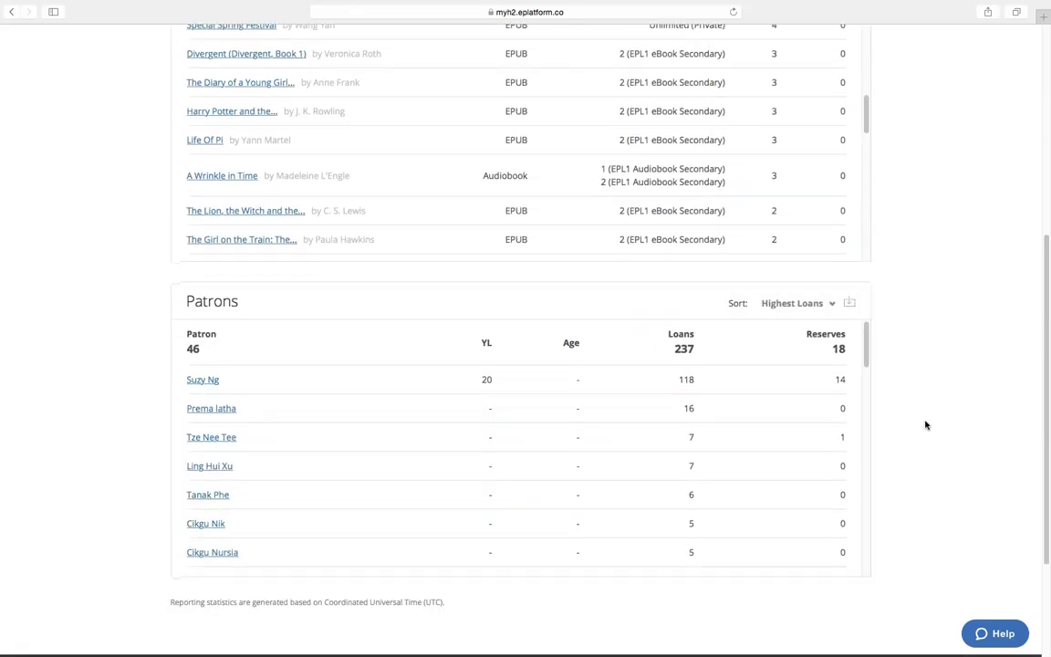
scroll(926, 425, up, 6)
scroll(925, 425, down, 2)
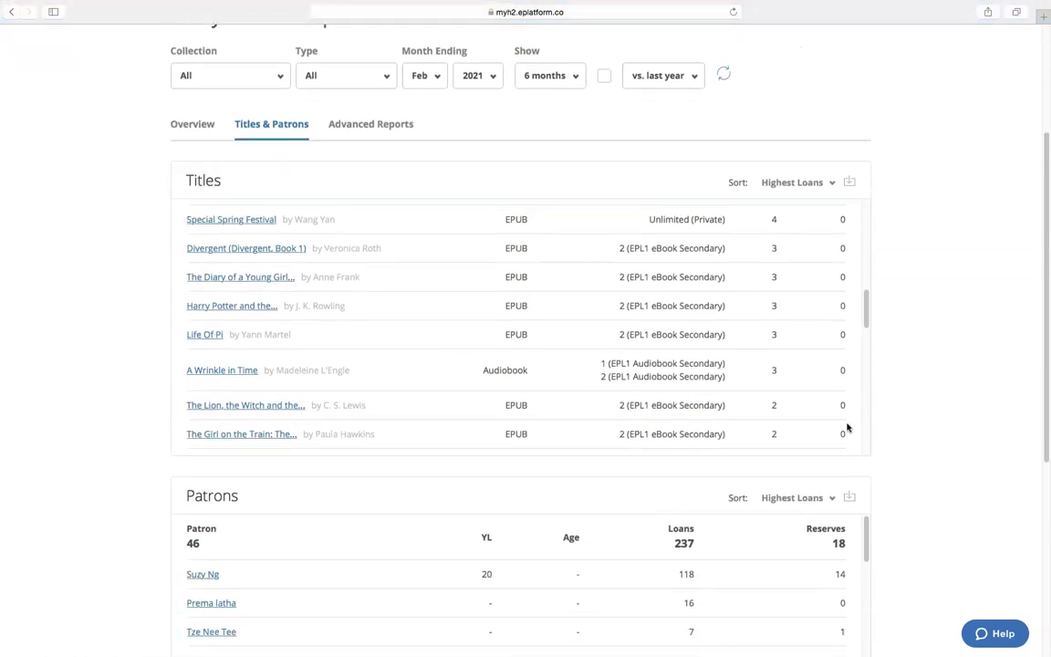
Open the record of the patron with the highest loans and review the patron details and loan summary.
click(206, 575)
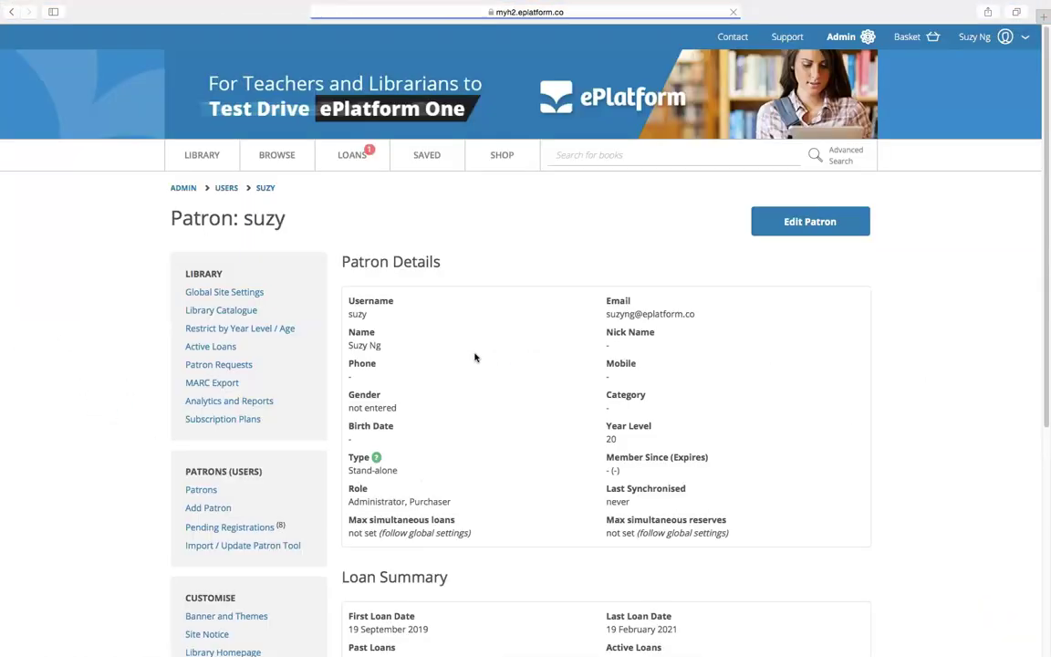
scroll(514, 404, down, 5)
scroll(514, 404, down, 3)
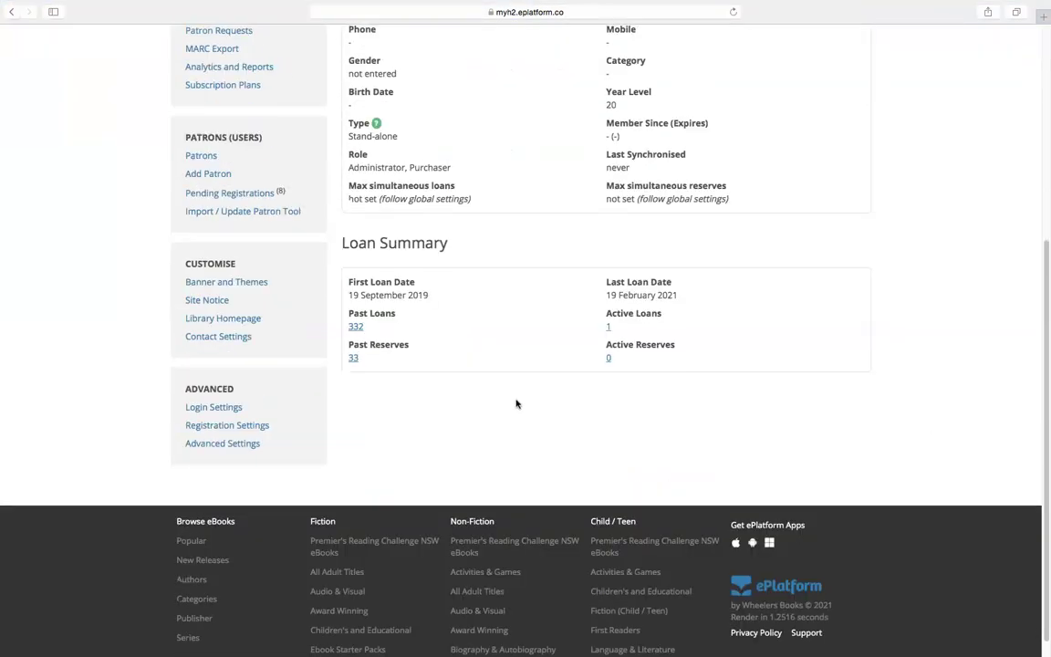
scroll(516, 403, up, 4)
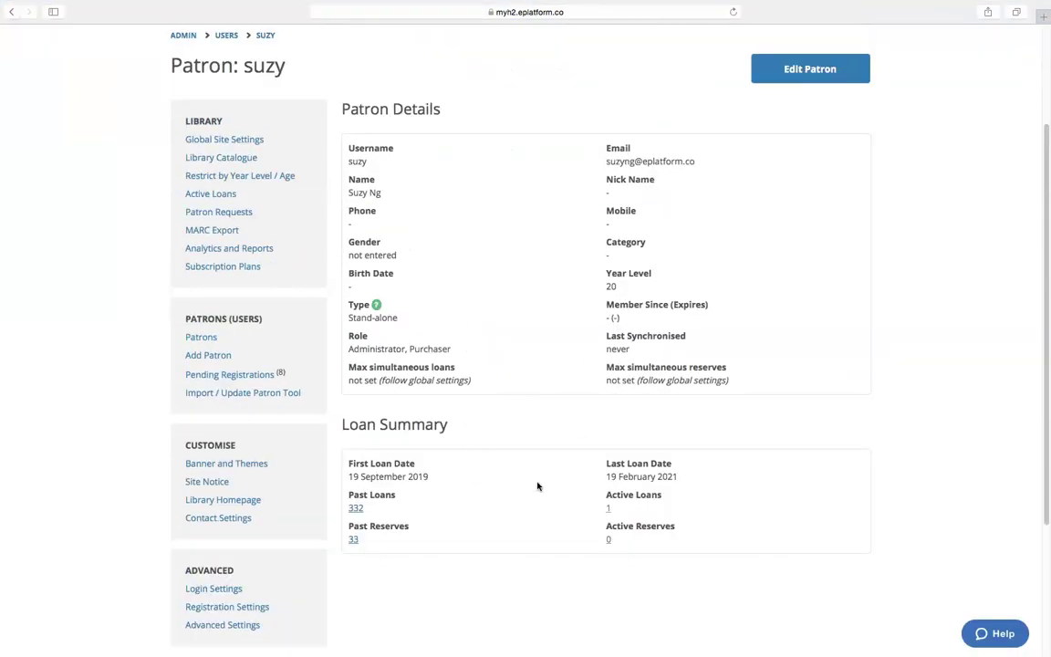
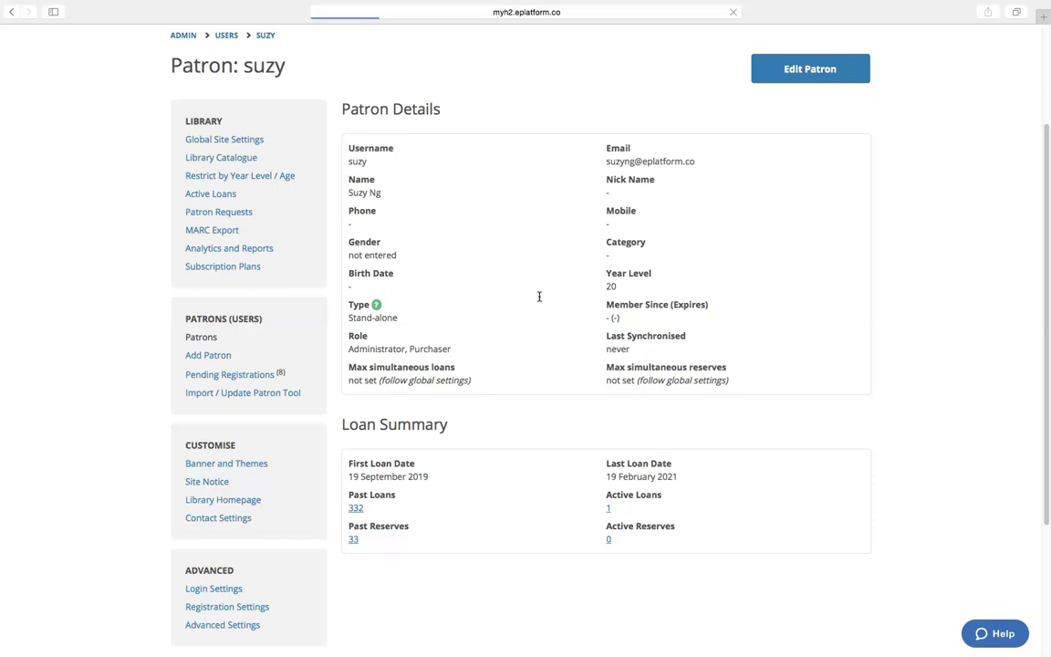
Open the Add Patron form and look over its personal fields, role options and loan and reserve limits.
click(208, 355)
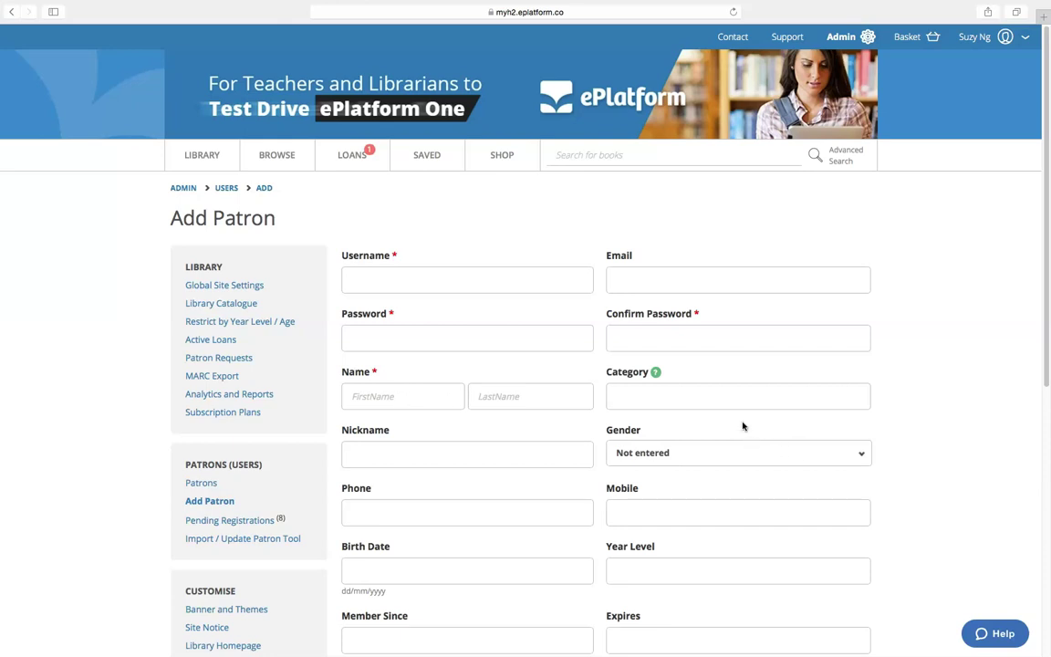
scroll(743, 425, down, 2)
scroll(743, 425, down, 5)
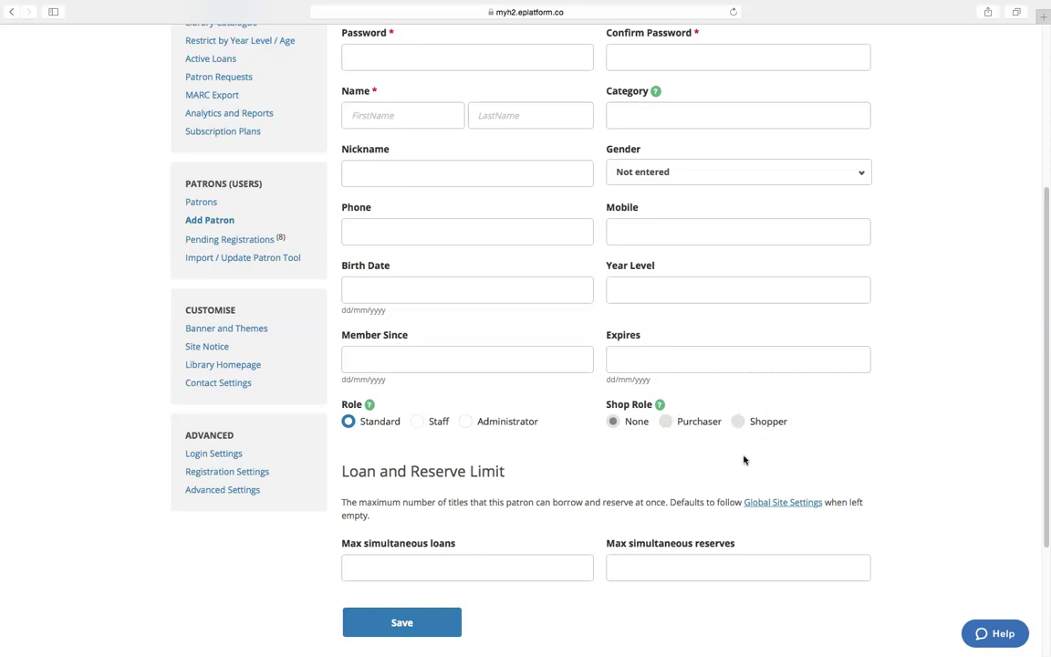
scroll(425, 331, up, 3)
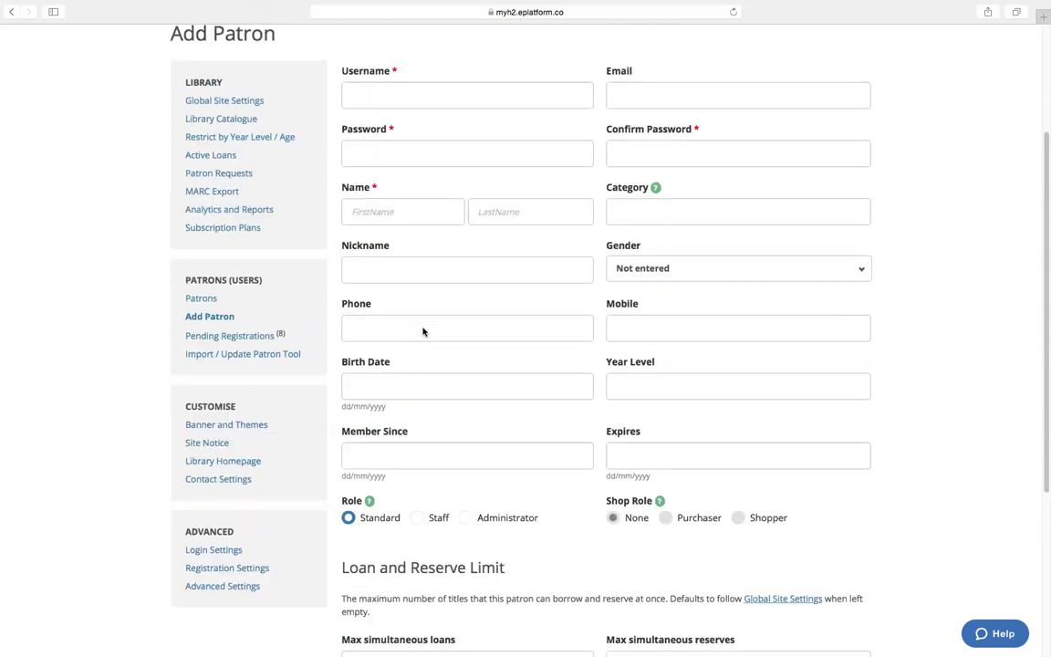
scroll(423, 326, up, 3)
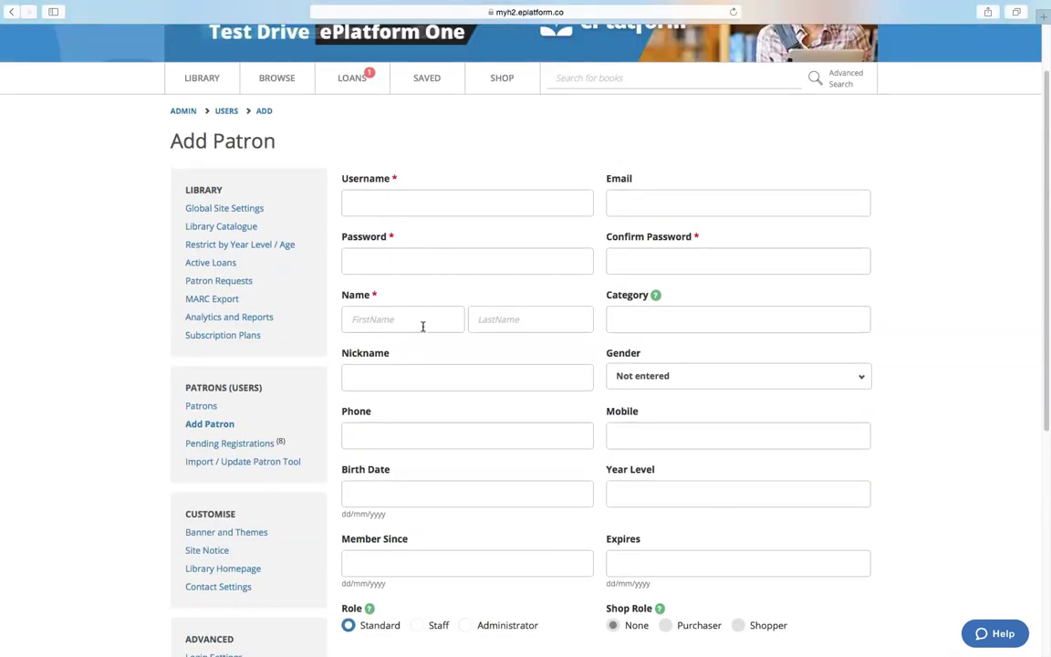
Open the Restrict by Year Level / Age page and look through its filters and the titles' year-level restrictions.
click(276, 246)
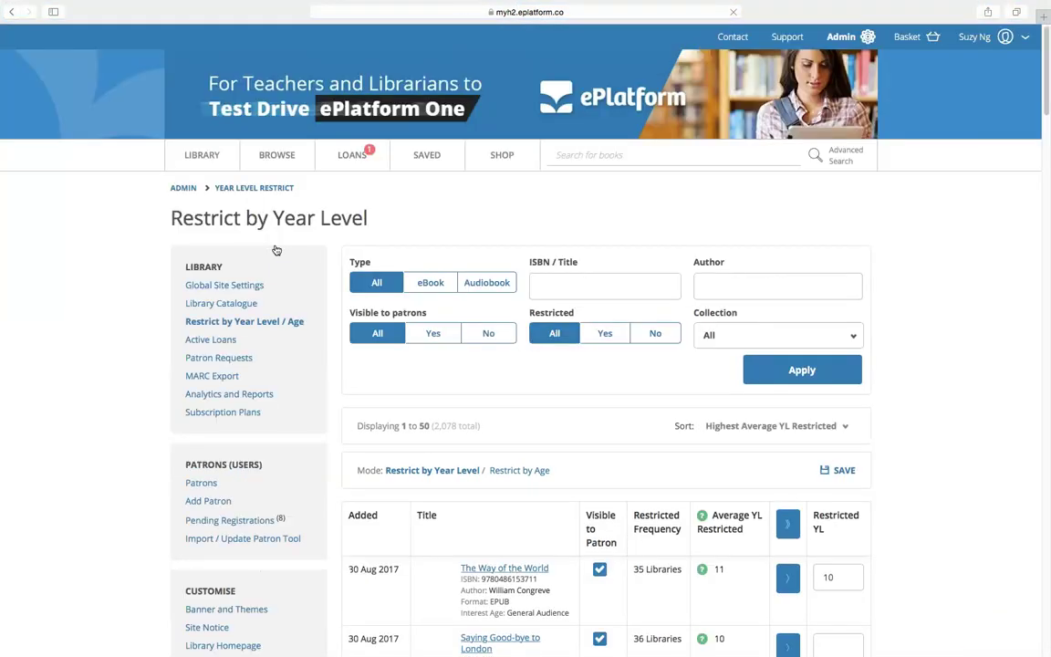
scroll(435, 344, down, 2)
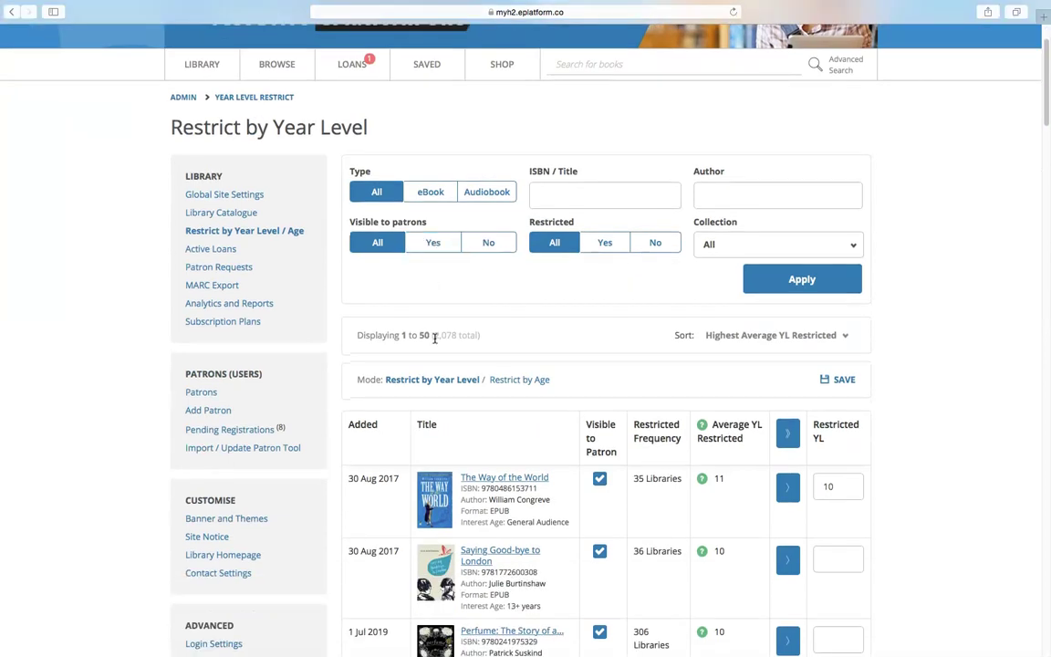
scroll(435, 338, down, 5)
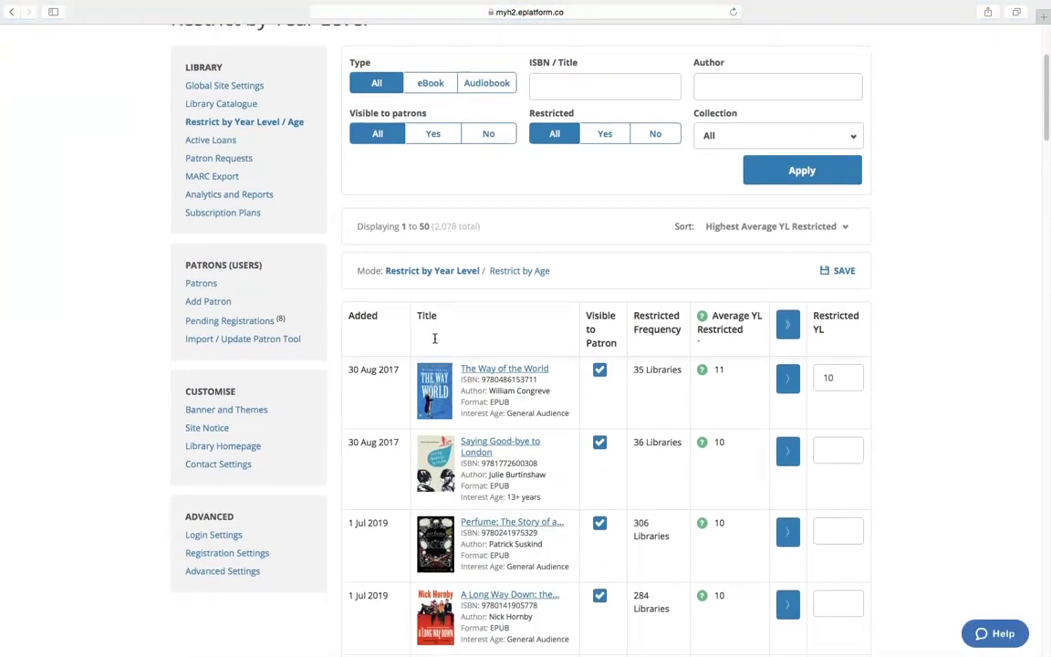
scroll(437, 341, down, 5)
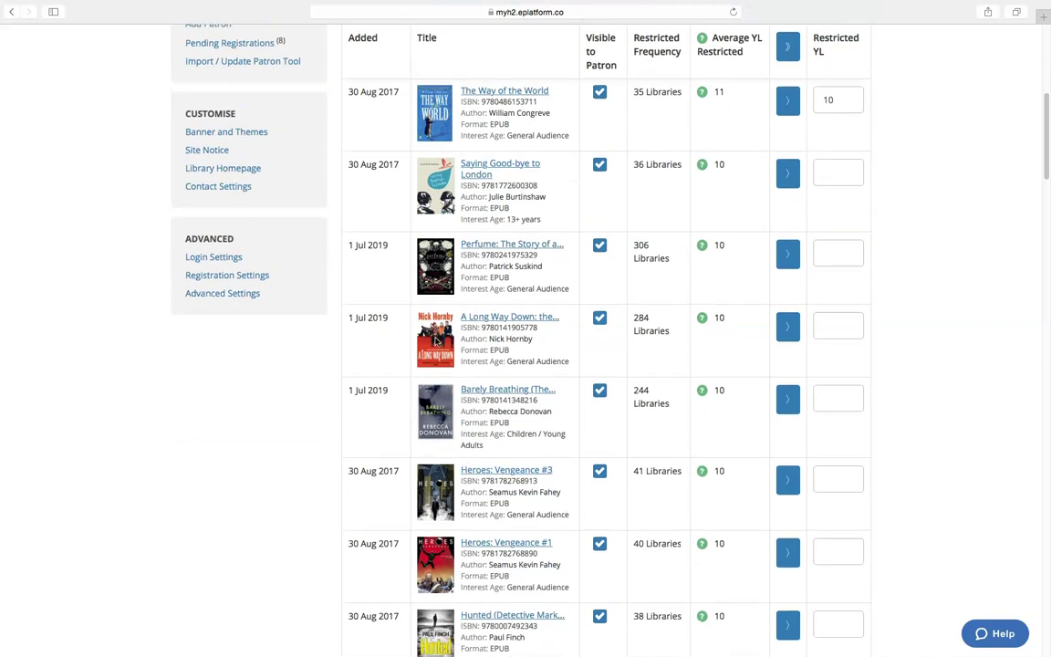
scroll(436, 341, up, 10)
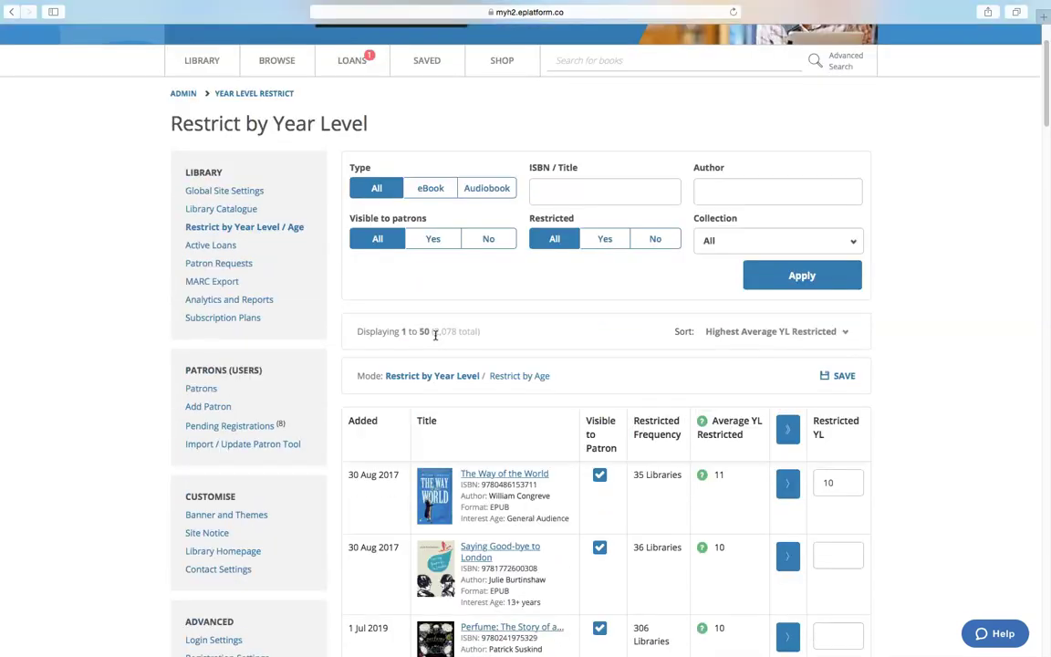
Open the Library Catalogue administration page and look through the titles' added dates, patron visibility, copies, loans and reserves.
click(246, 210)
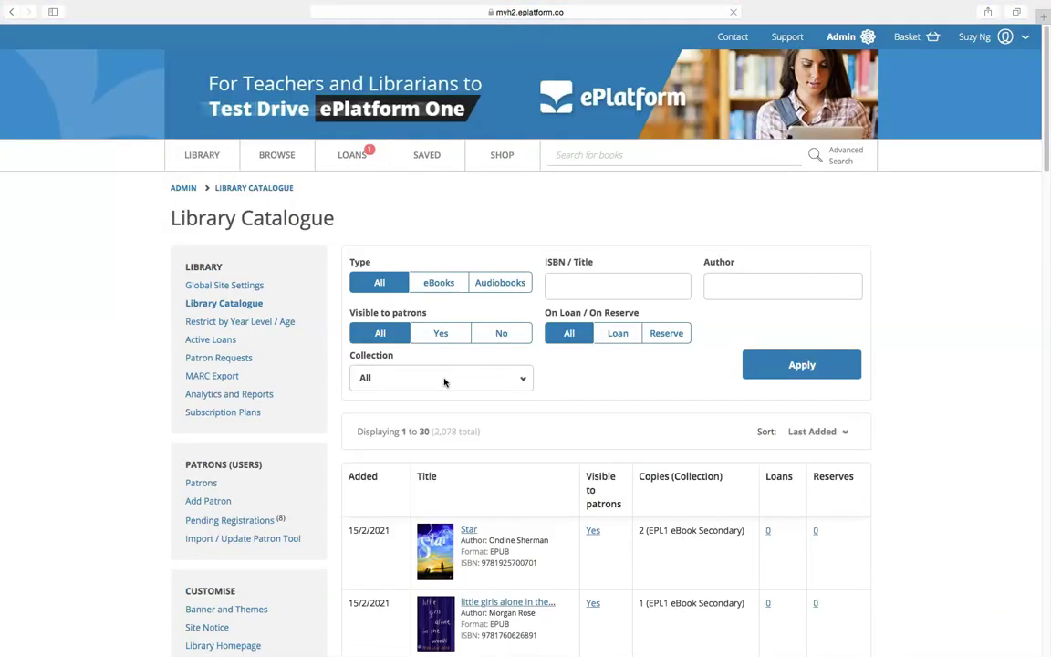
scroll(516, 445, down, 2)
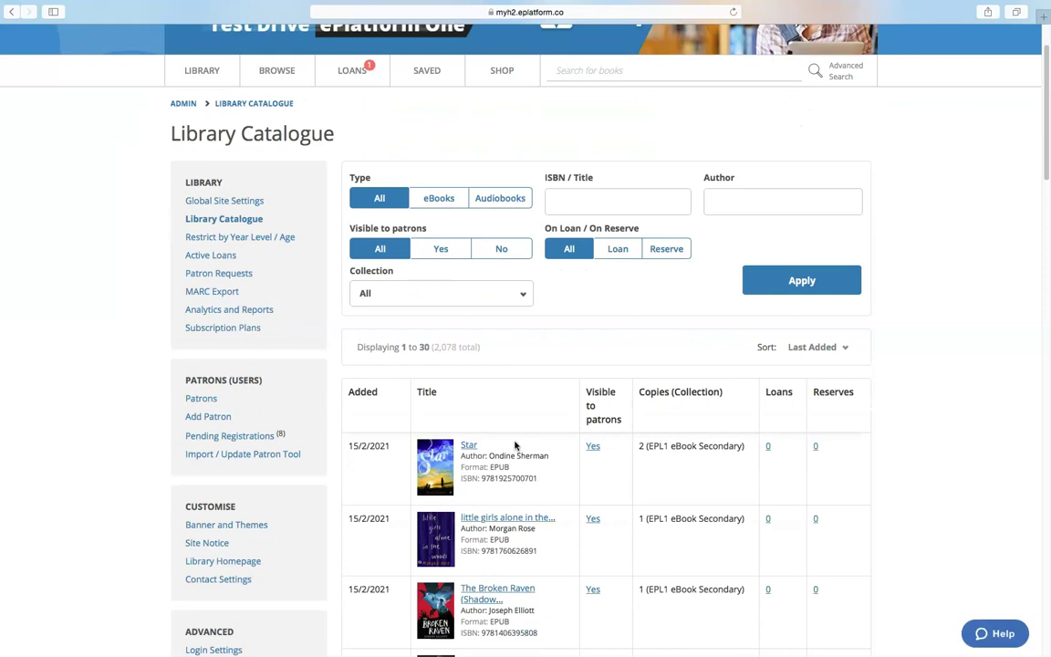
scroll(516, 445, down, 5)
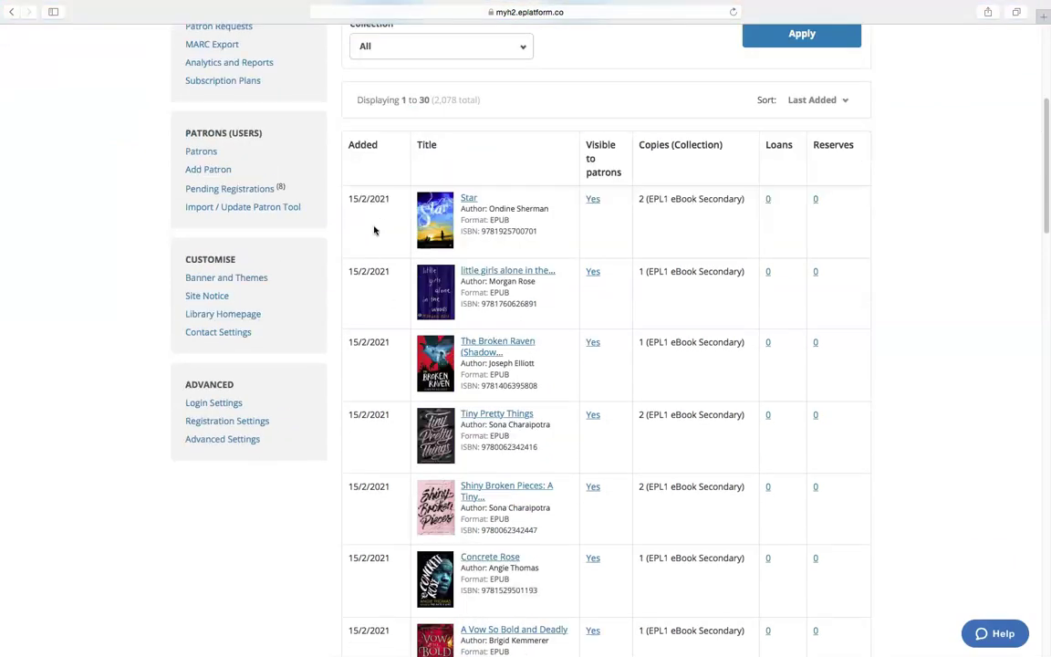
scroll(378, 516, down, 6)
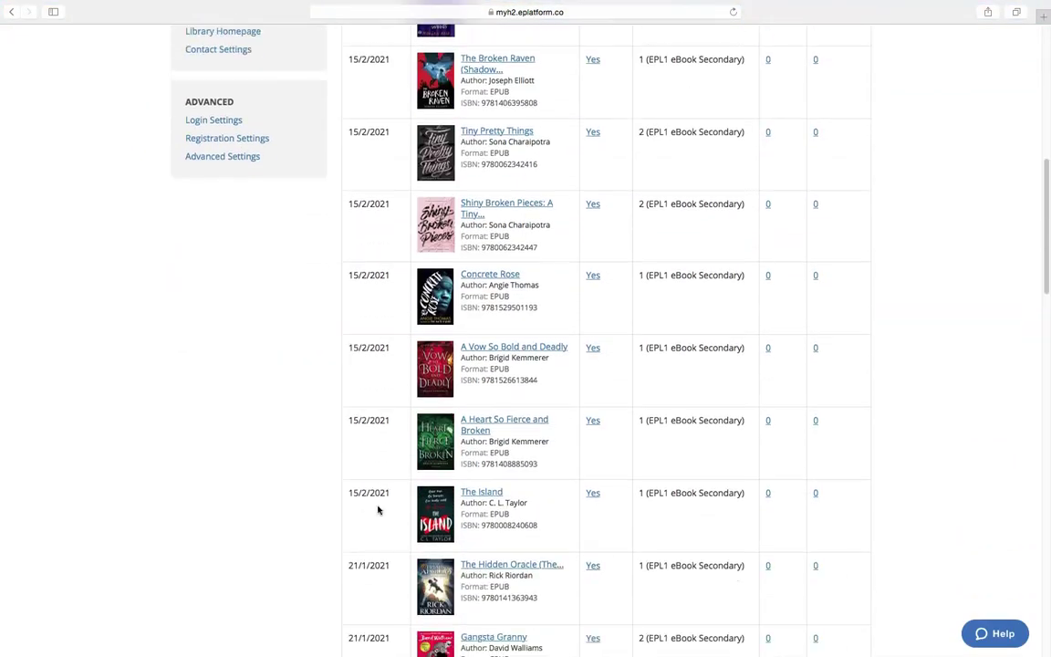
scroll(378, 510, down, 3)
scroll(378, 510, down, 3)
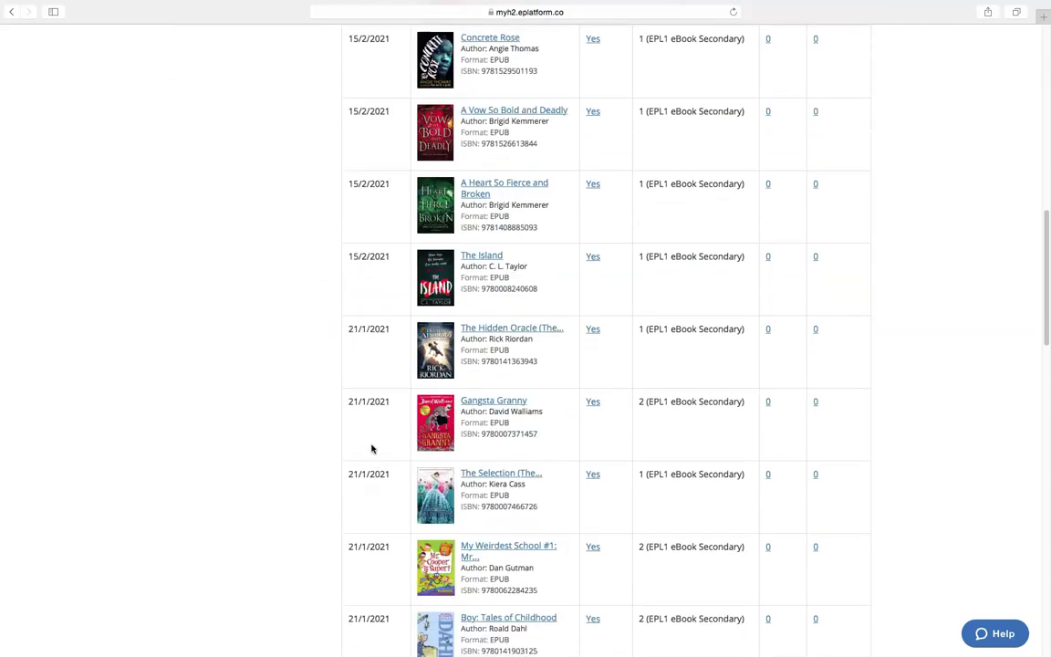
scroll(375, 535, down, 10)
scroll(374, 501, up, 9)
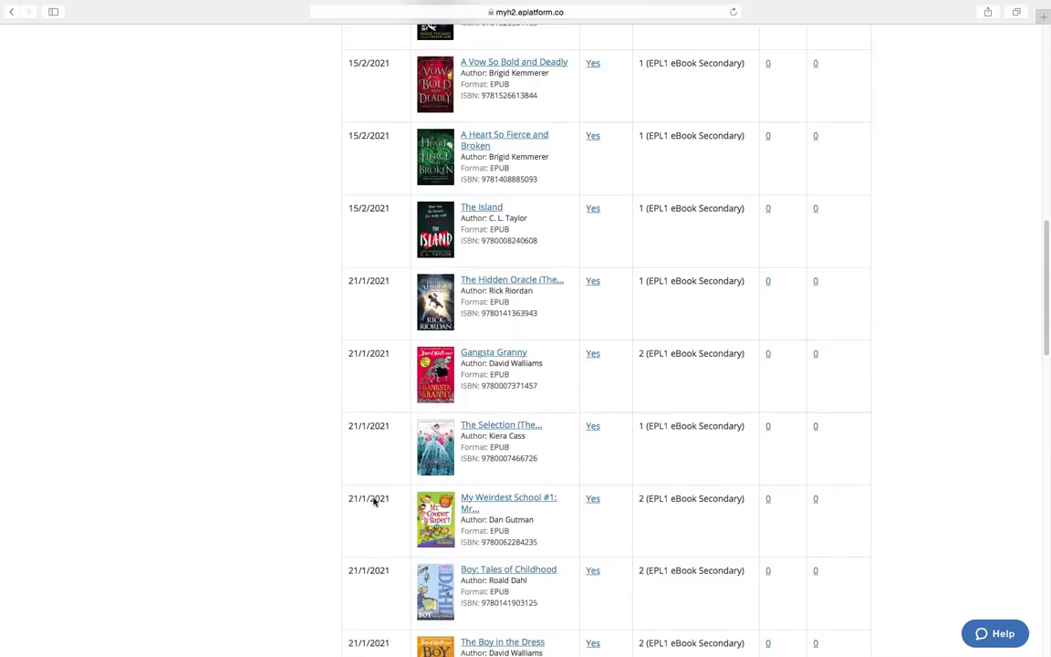
scroll(374, 501, up, 1)
scroll(374, 501, down, 6)
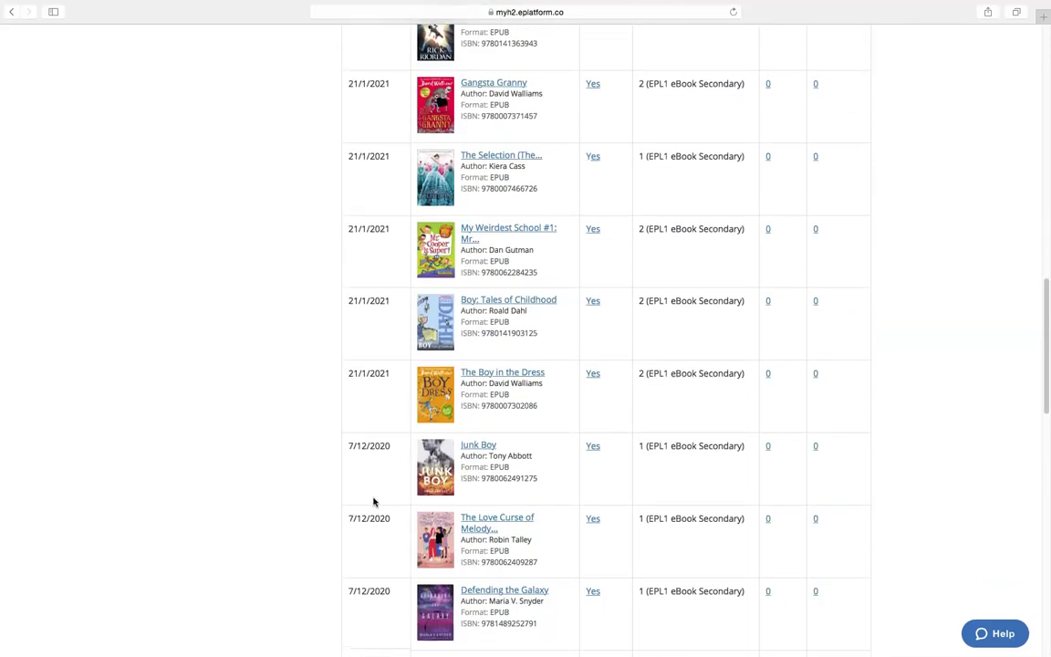
scroll(373, 501, up, 16)
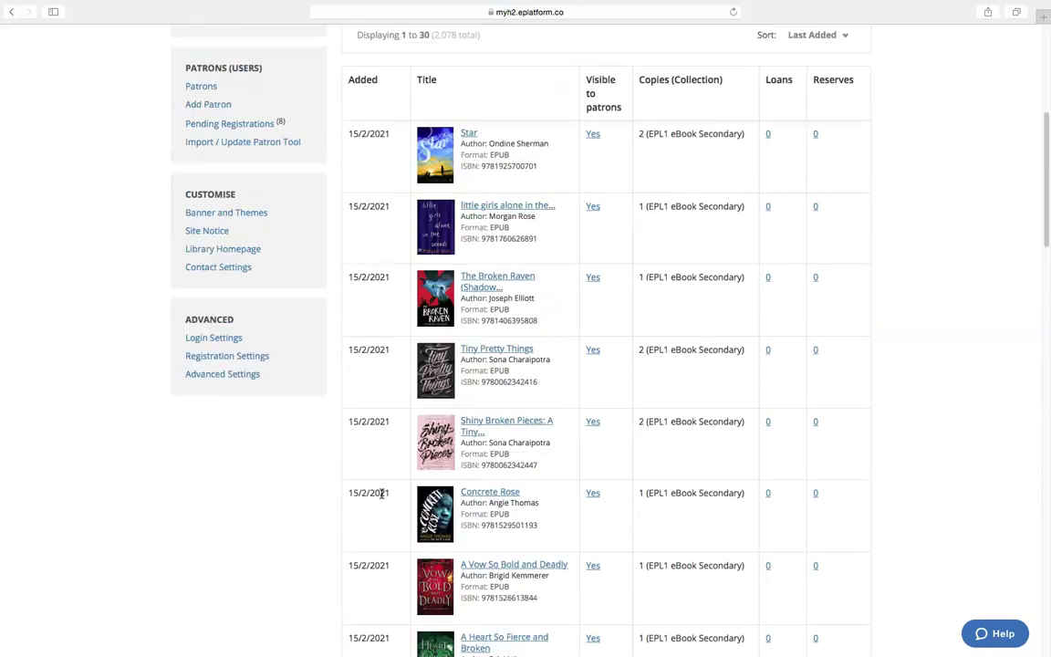
scroll(374, 497, up, 5)
scroll(382, 493, up, 4)
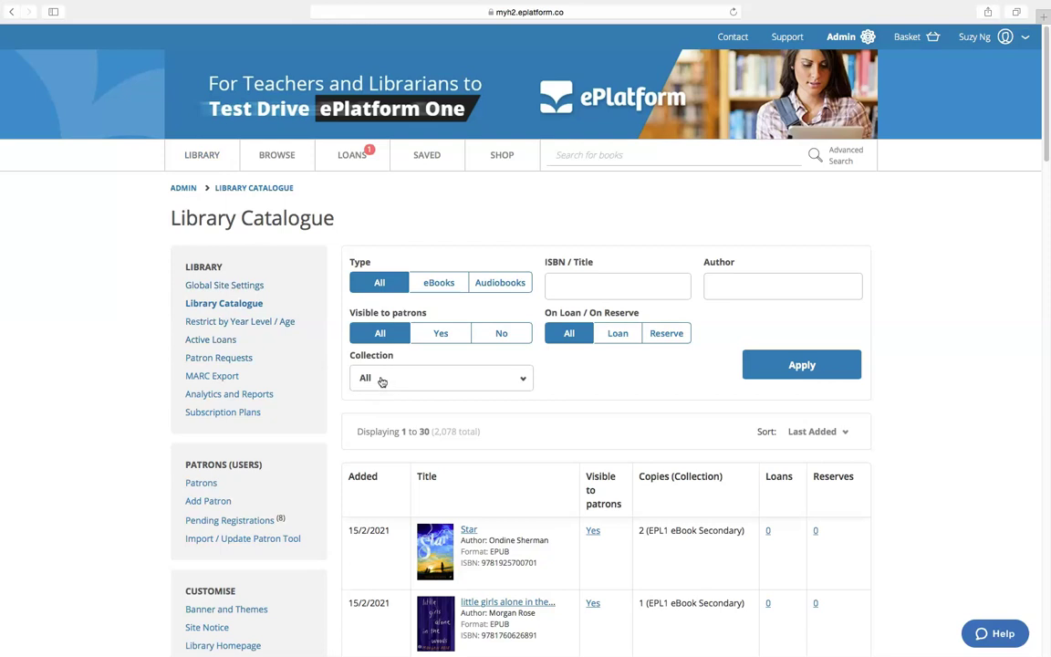
Open the library's Browse page and look over the most popular titles and the availability, audience, category, format and Accelerated Reader filters.
click(271, 166)
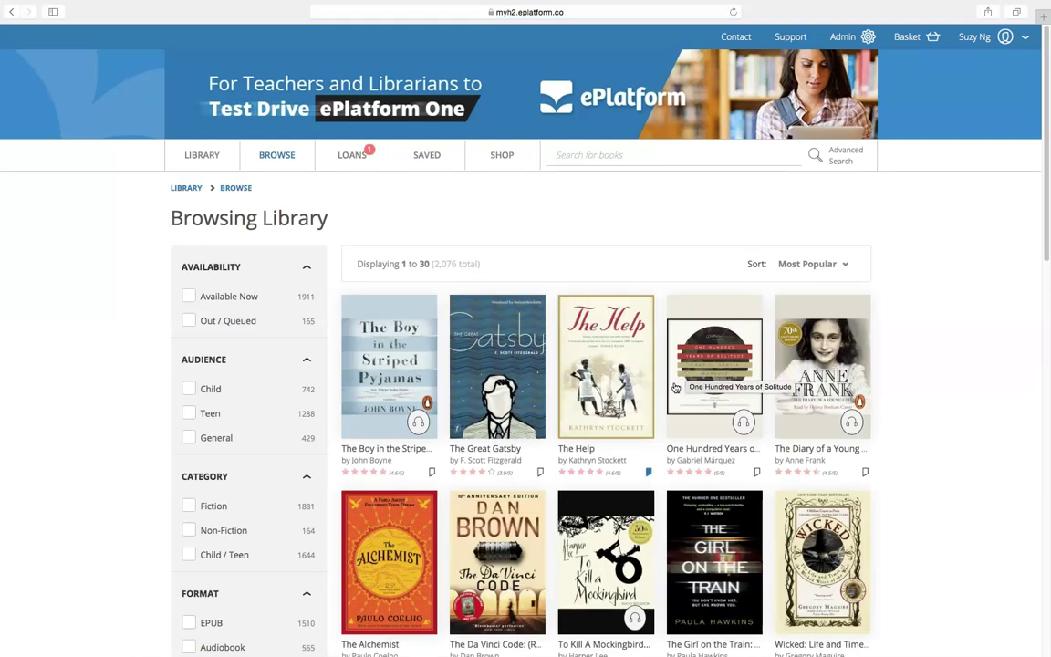
scroll(676, 387, down, 1)
scroll(676, 387, down, 5)
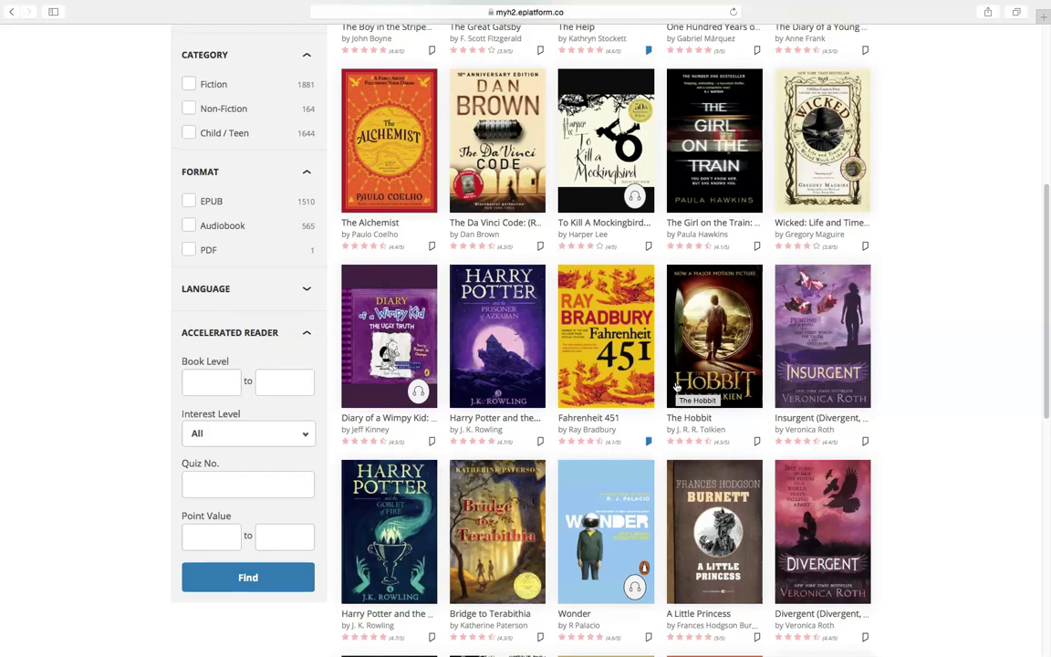
scroll(677, 387, up, 4)
scroll(676, 387, up, 1)
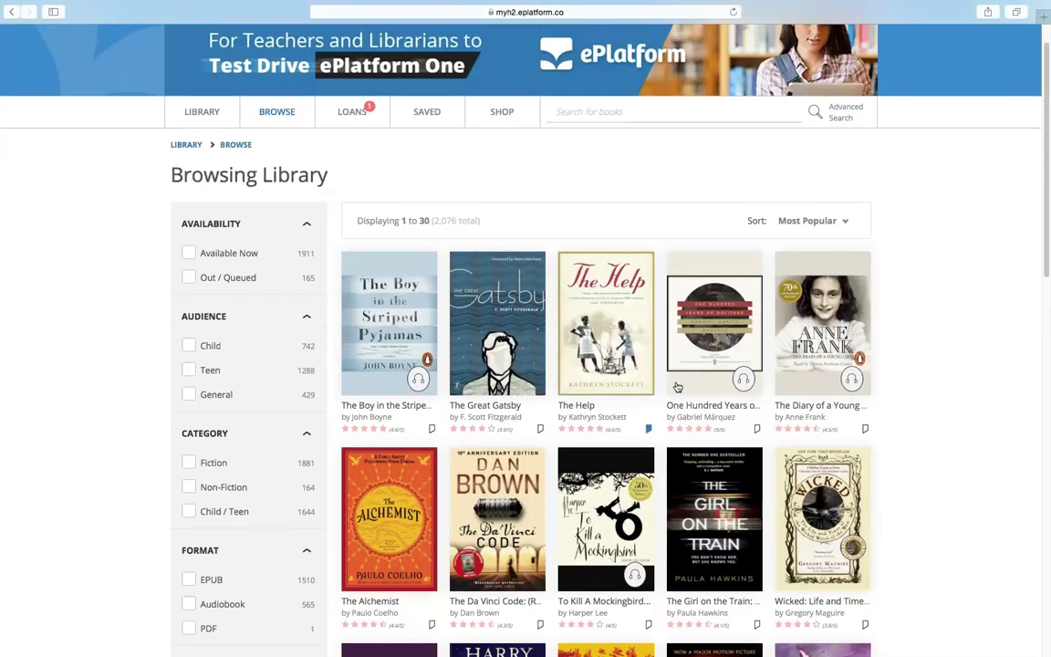
scroll(677, 387, up, 1)
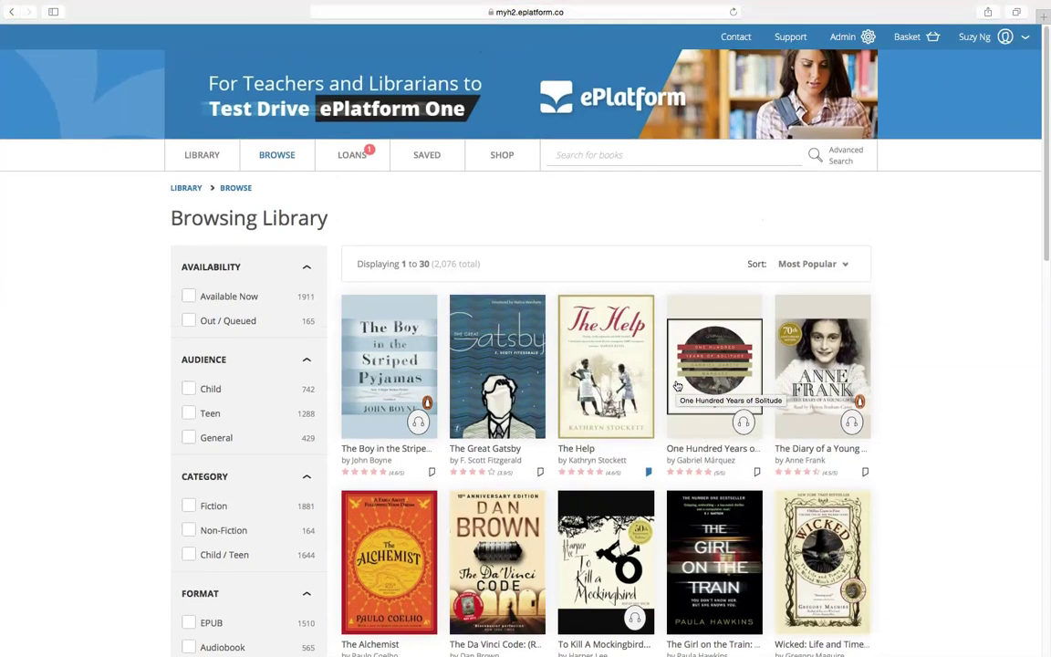